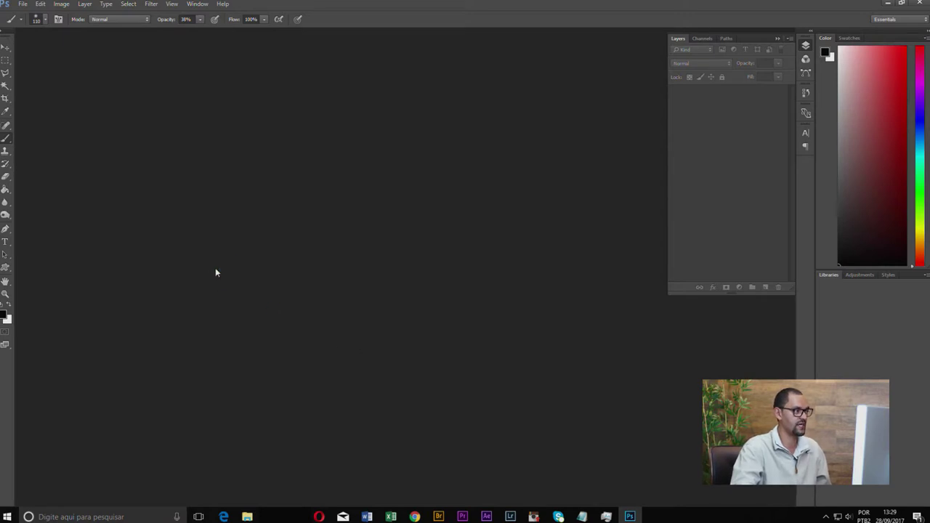
Open ColorCast.jpg, the SUV-on-mountain-road photo, through File > Open.
{"action": "left_click", "coordinate": [23, 4]}
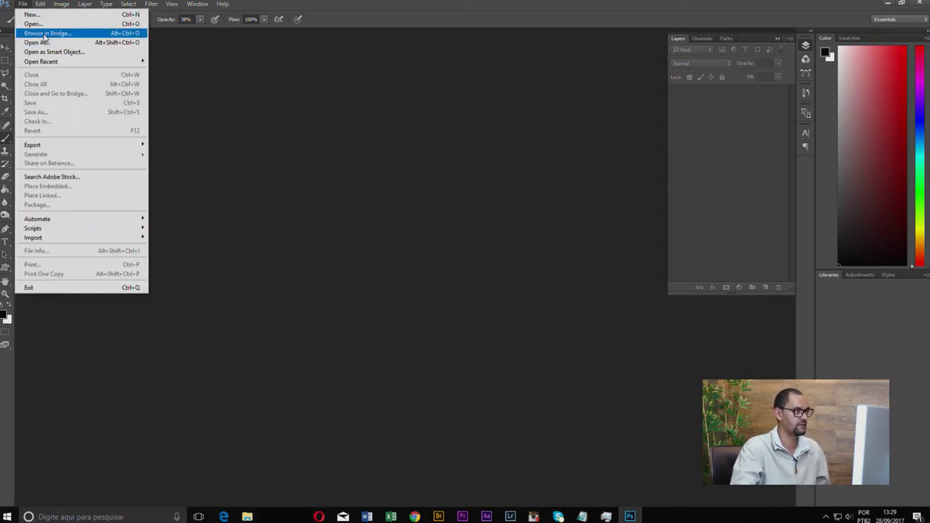
{"action": "left_click", "coordinate": [33, 24]}
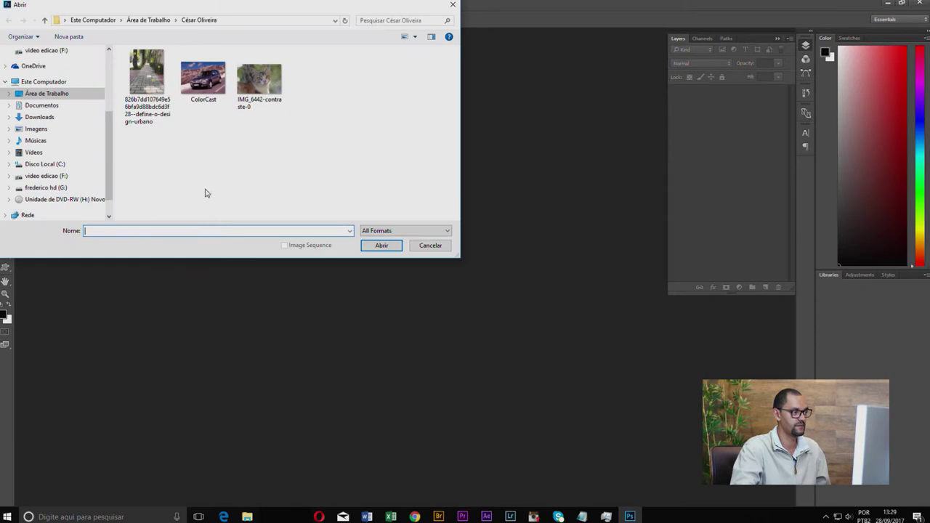
{"action": "left_click", "coordinate": [202, 88]}
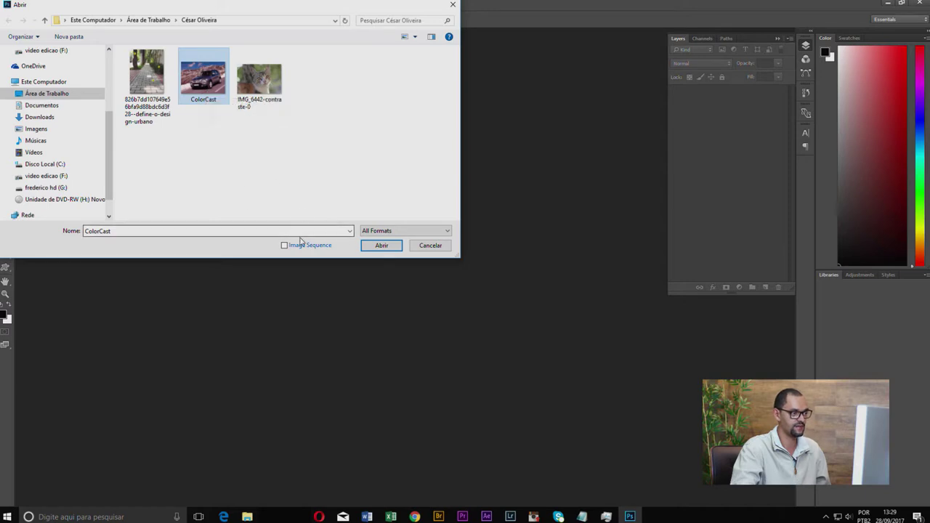
{"action": "left_click", "coordinate": [383, 250]}
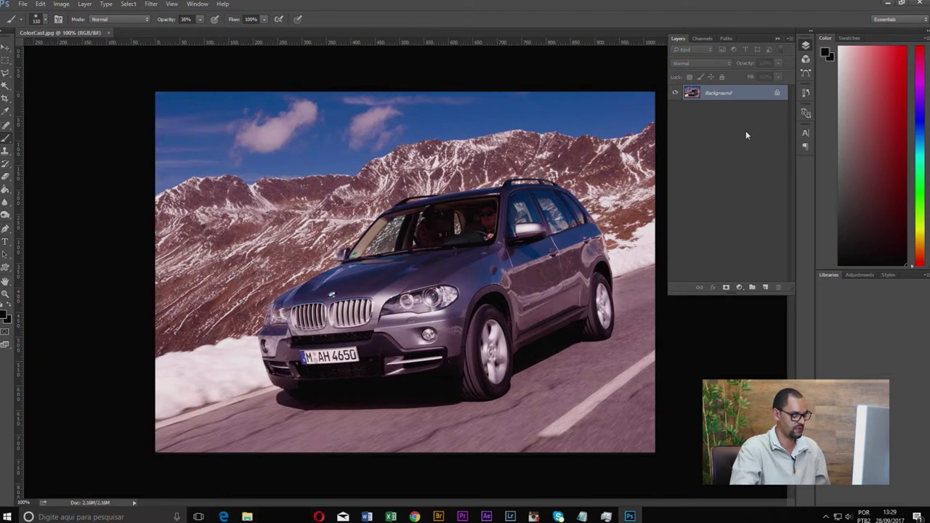
Duplicate the photo to a new layer named 'Ajuste' and hide the Background layer.
{"action": "key", "text": "ctrl+j"}
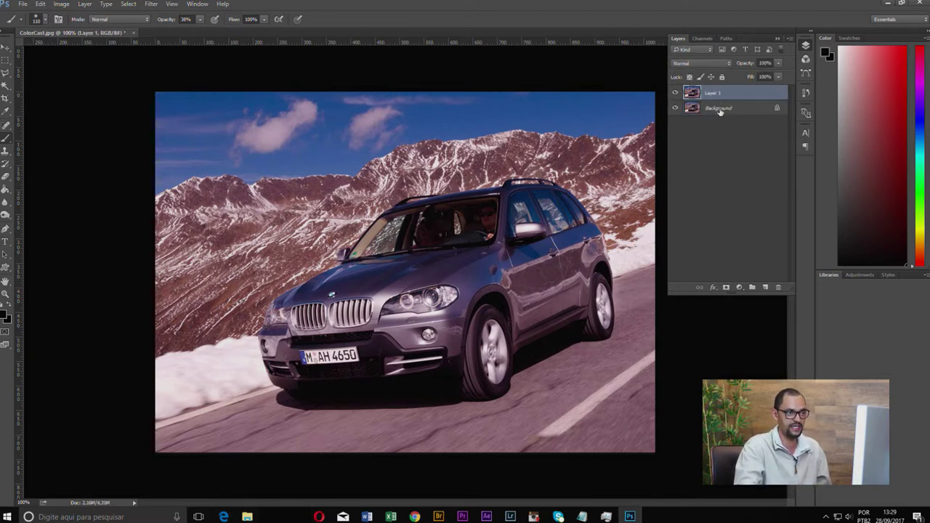
{"action": "left_click", "coordinate": [675, 108]}
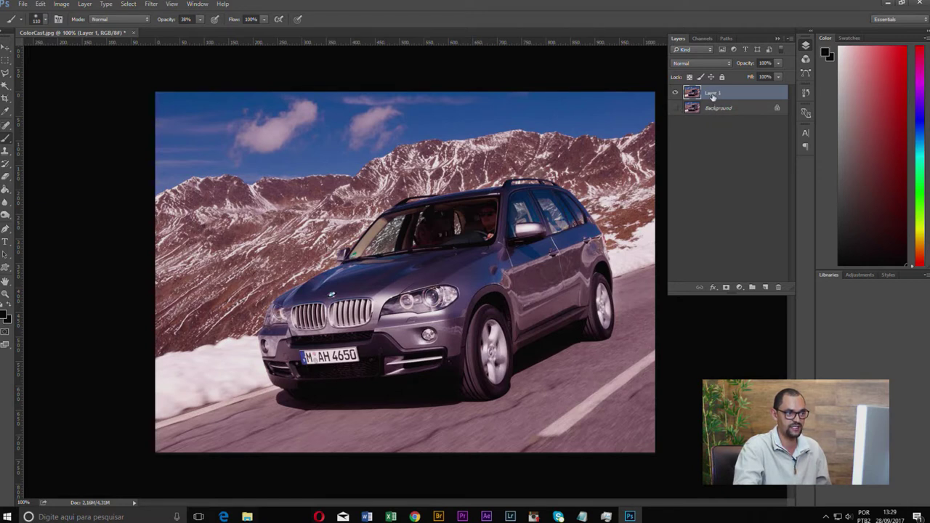
{"action": "double_click", "coordinate": [713, 93]}
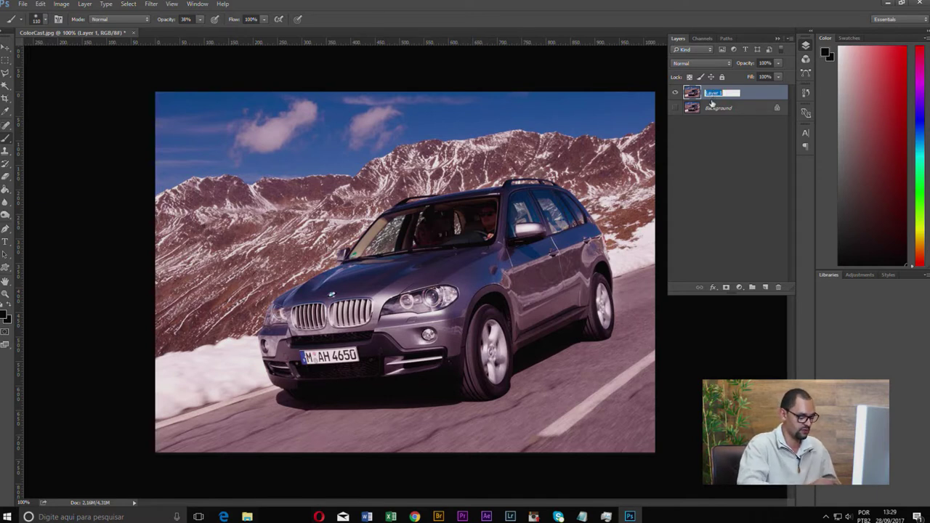
{"action": "type", "text": "Ajuste"}
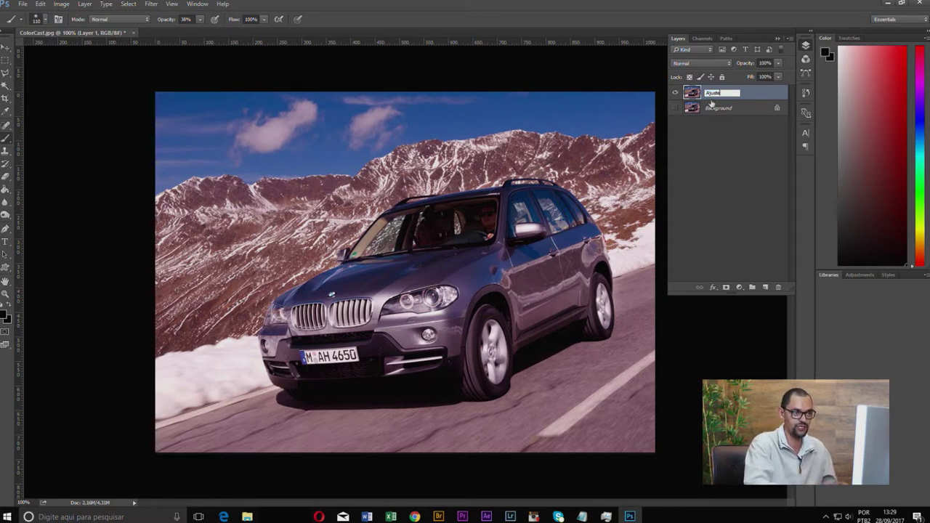
{"action": "key", "text": "Return"}
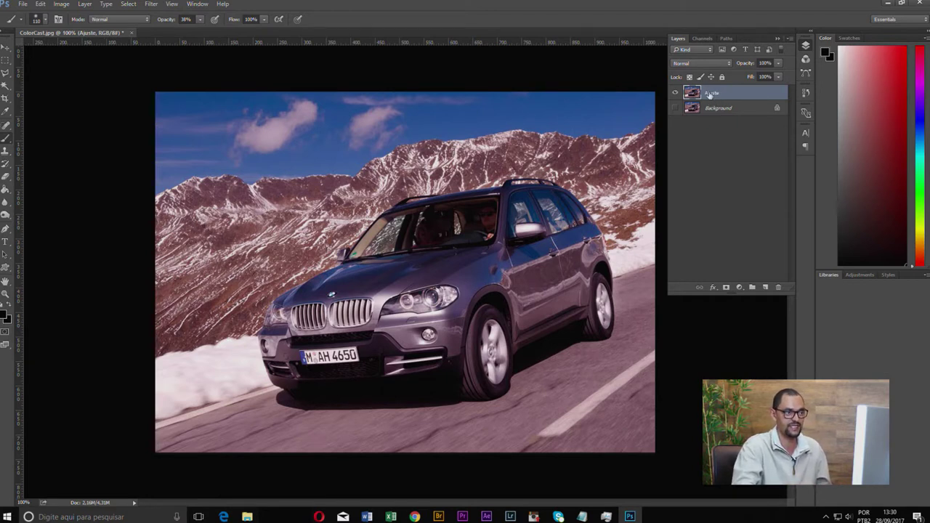
Add a Levels adjustment layer, 'Levels 1', above the Ajuste layer.
{"action": "left_click", "coordinate": [740, 287]}
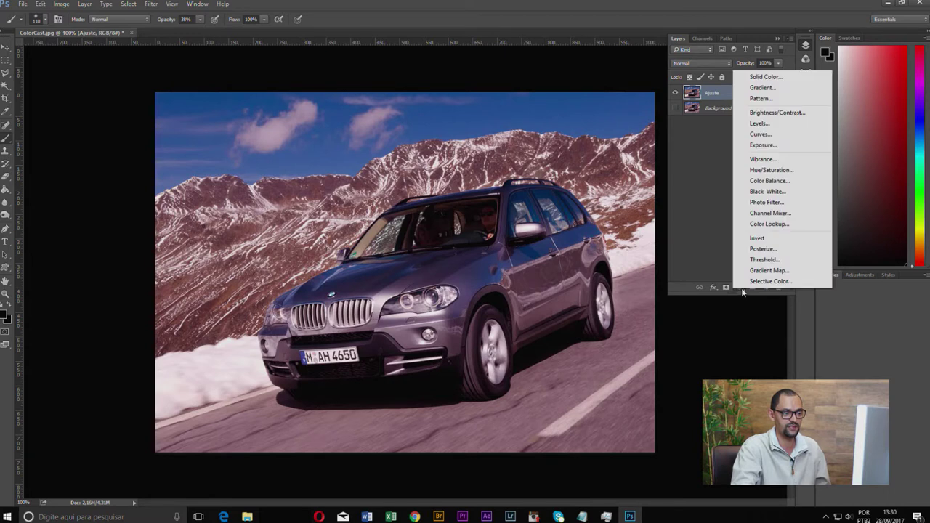
{"action": "left_click", "coordinate": [760, 123]}
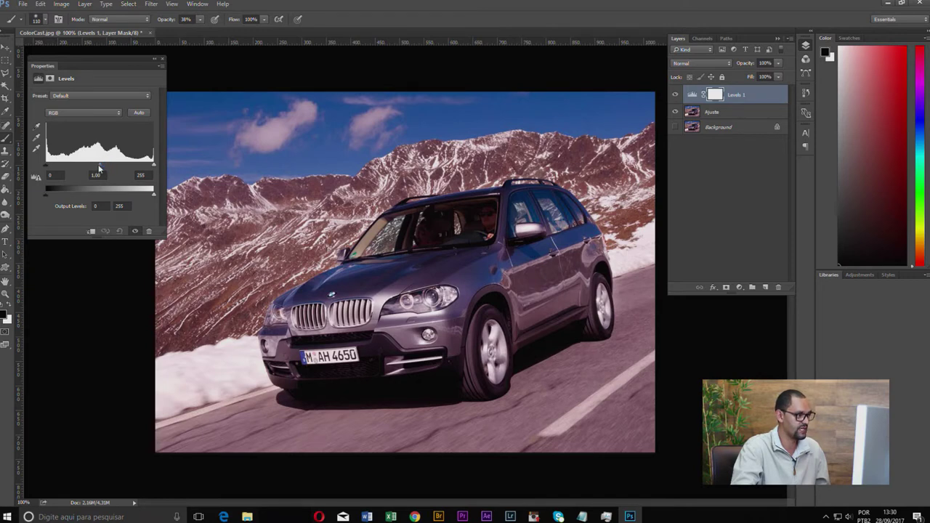
Select the white-point eyedropper and preview highlight clipping with the white input slider near 247.
{"action": "left_click", "coordinate": [48, 168]}
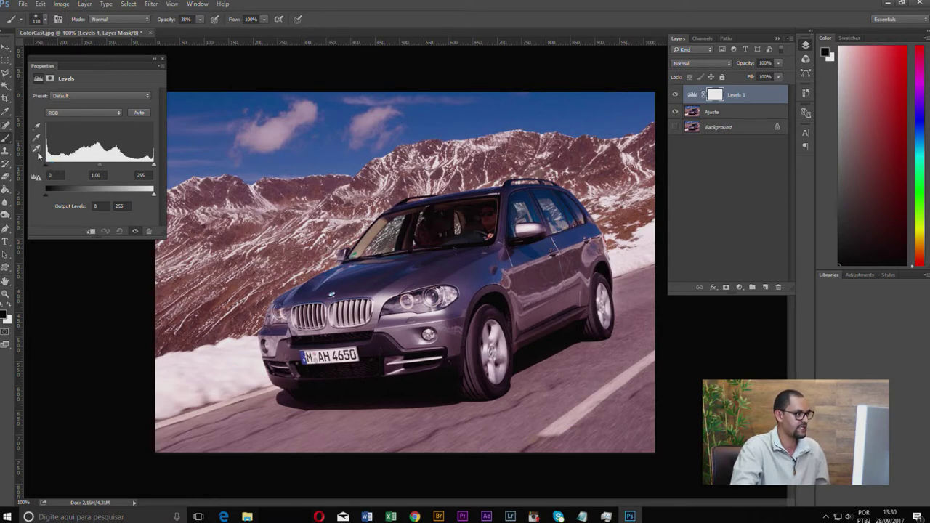
{"action": "left_click", "coordinate": [40, 150]}
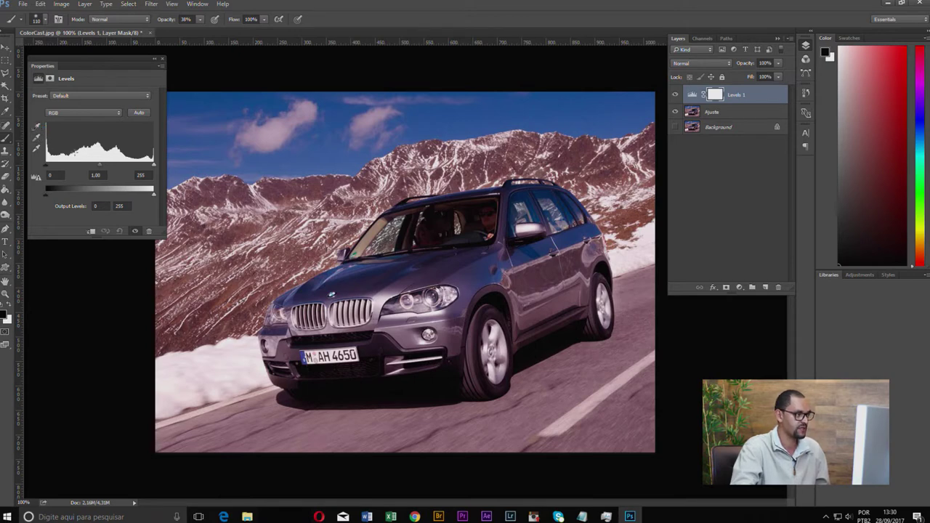
{"action": "left_click", "coordinate": [37, 149]}
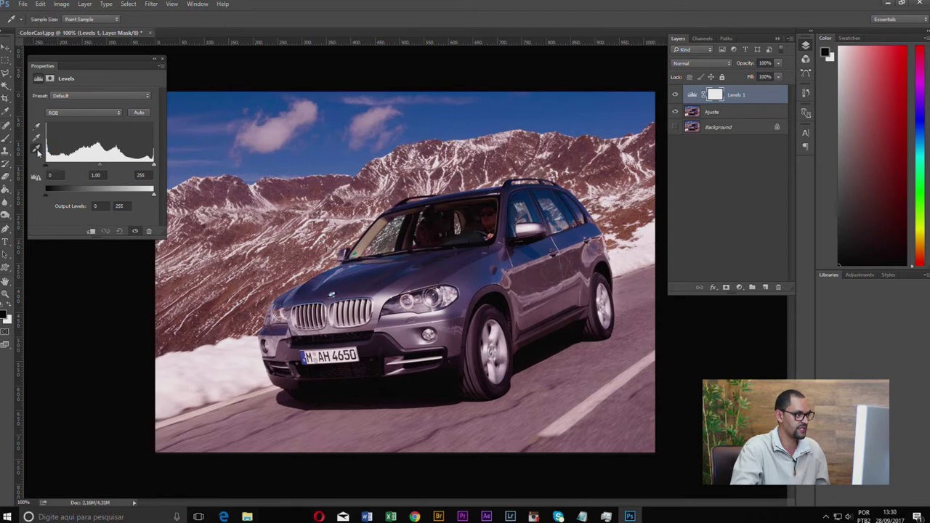
{"action": "left_click", "coordinate": [154, 167], "text": "alt"}
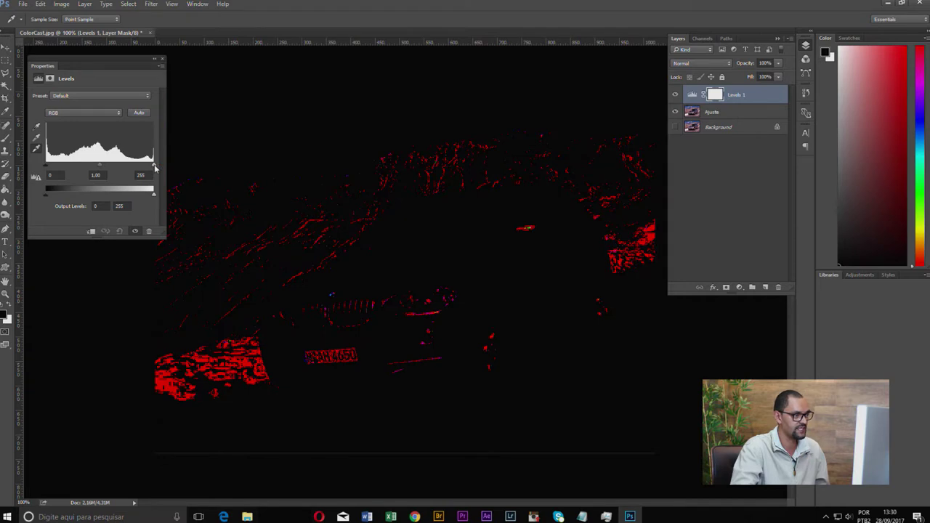
{"action": "left_click_drag", "start_coordinate": [154, 167], "coordinate": [155, 170]}
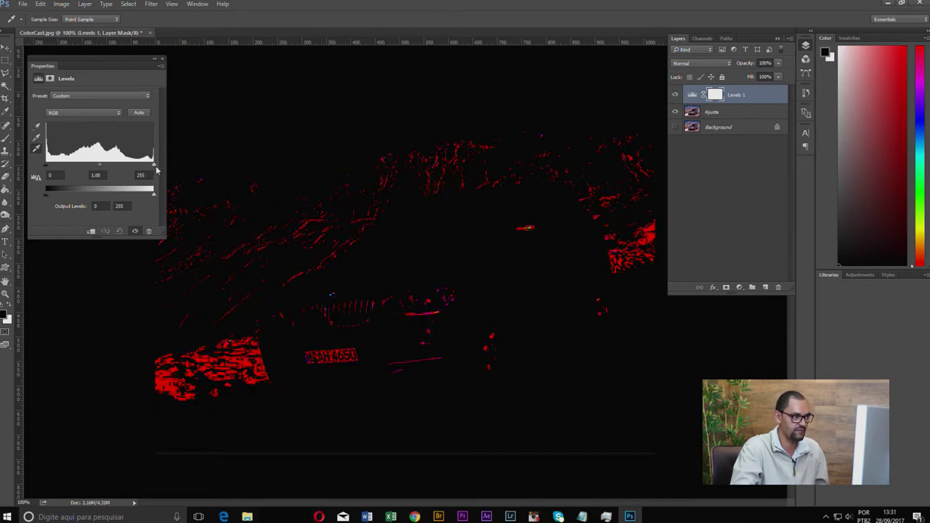
{"action": "left_click_drag", "start_coordinate": [155, 170], "coordinate": [157, 170]}
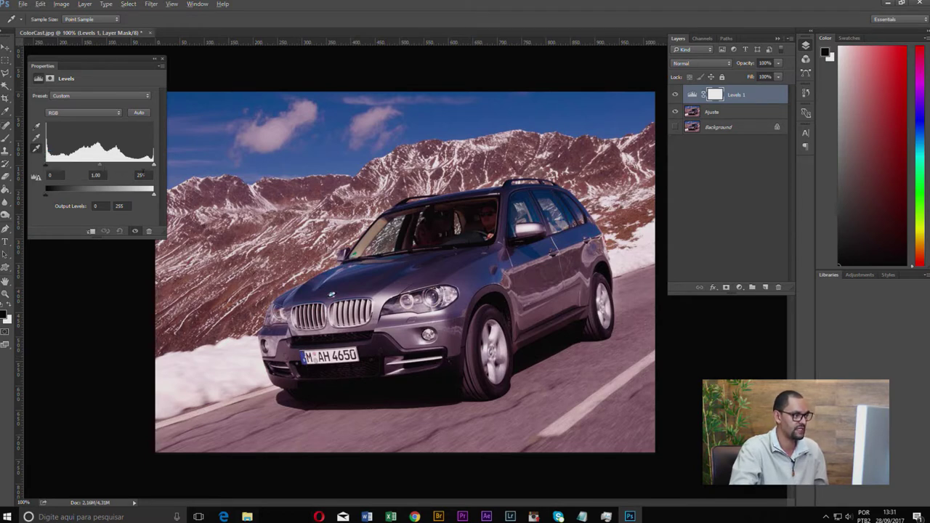
Recheck highlight clipping around 246 and sample a highlight as the white point.
{"action": "left_click", "coordinate": [154, 167], "text": "alt"}
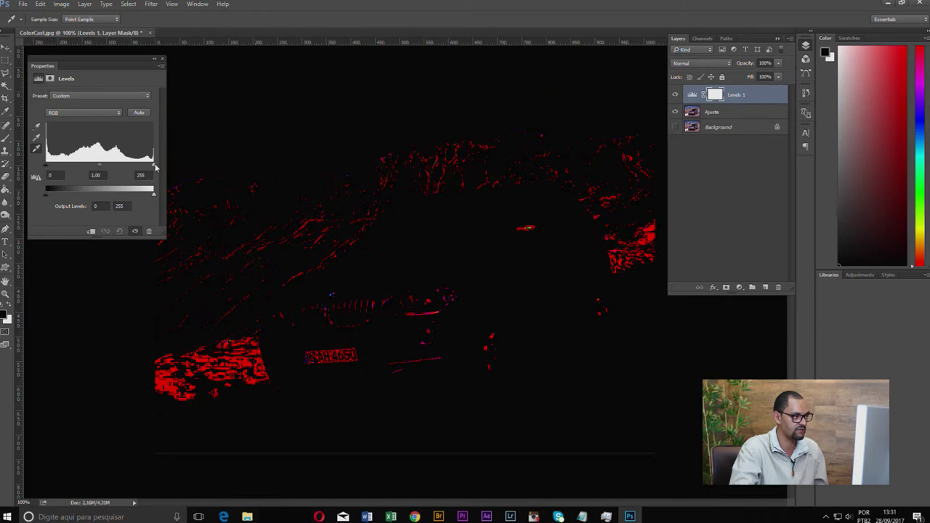
{"action": "left_click_drag", "start_coordinate": [155, 166], "coordinate": [146, 174]}
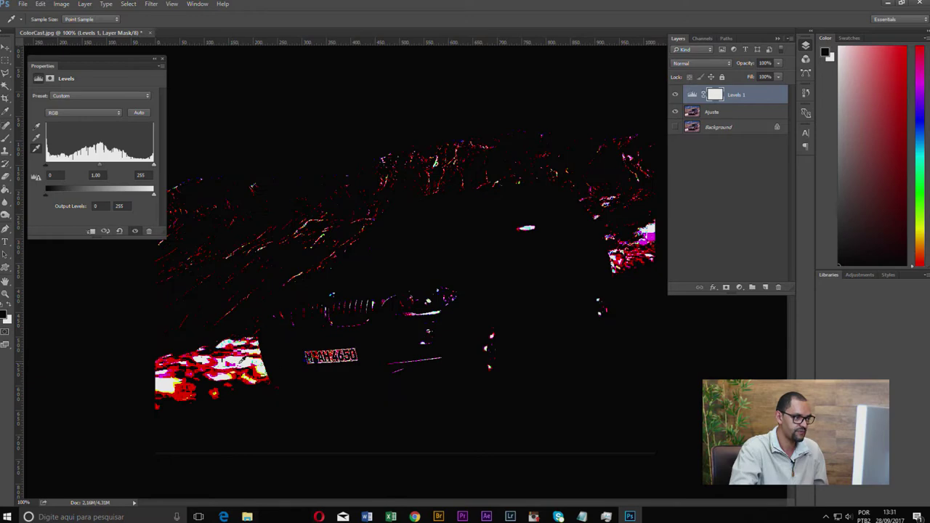
{"action": "left_click", "coordinate": [250, 339]}
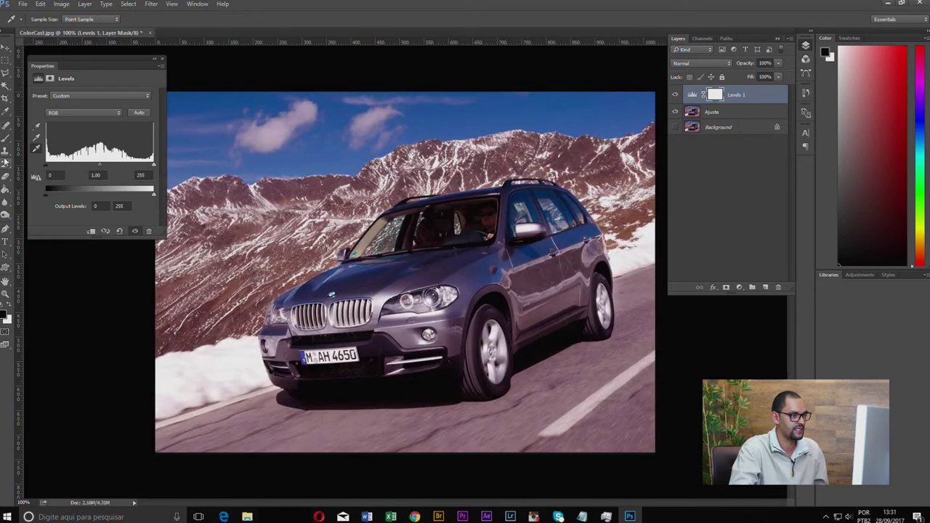
Preview shadow clipping with the black-point slider, then leave the black input at 0.
{"action": "left_click", "coordinate": [36, 128]}
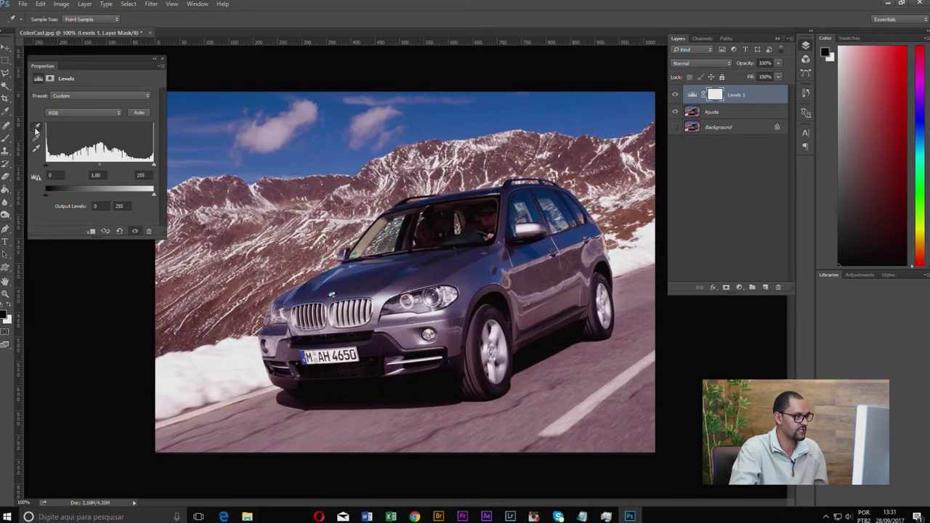
{"action": "left_click", "coordinate": [46, 168], "text": "alt"}
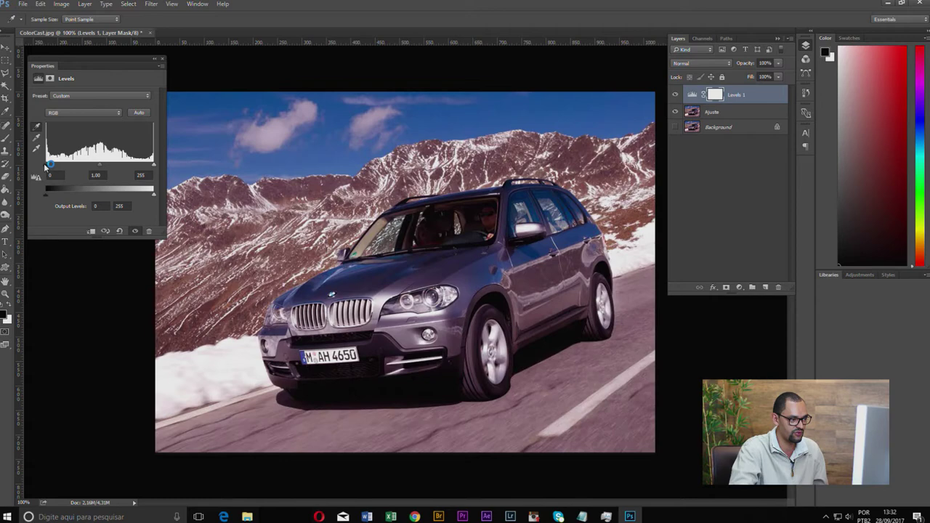
{"action": "left_click", "coordinate": [49, 167], "text": "alt"}
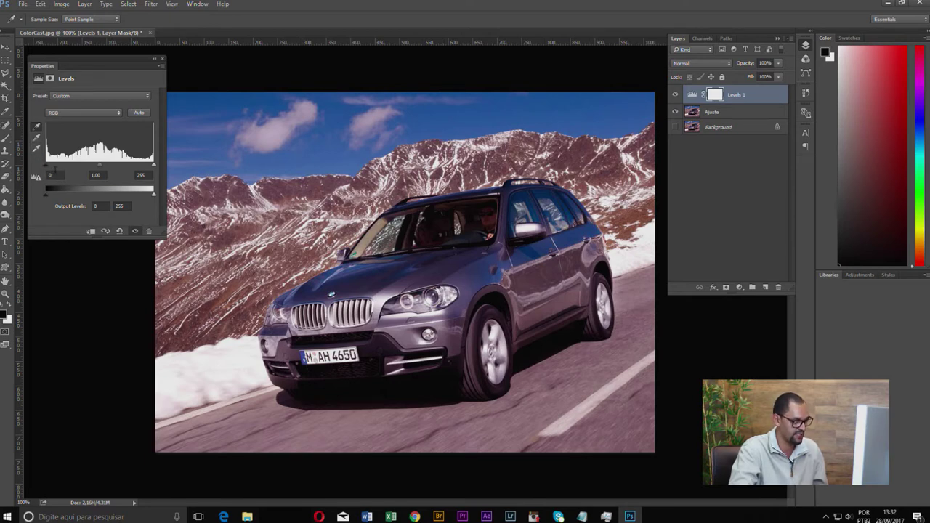
{"action": "left_click", "coordinate": [51, 165], "text": "alt"}
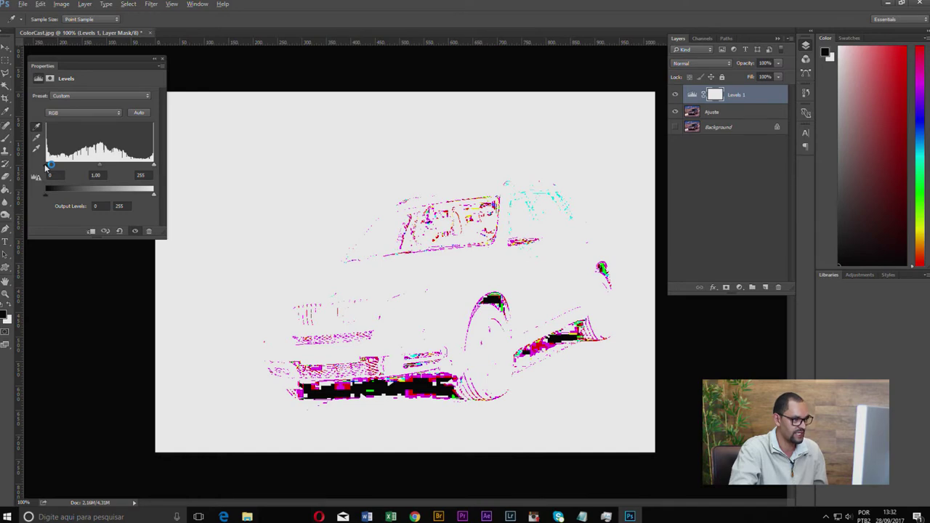
{"action": "left_click_drag", "start_coordinate": [46, 169], "coordinate": [52, 170]}
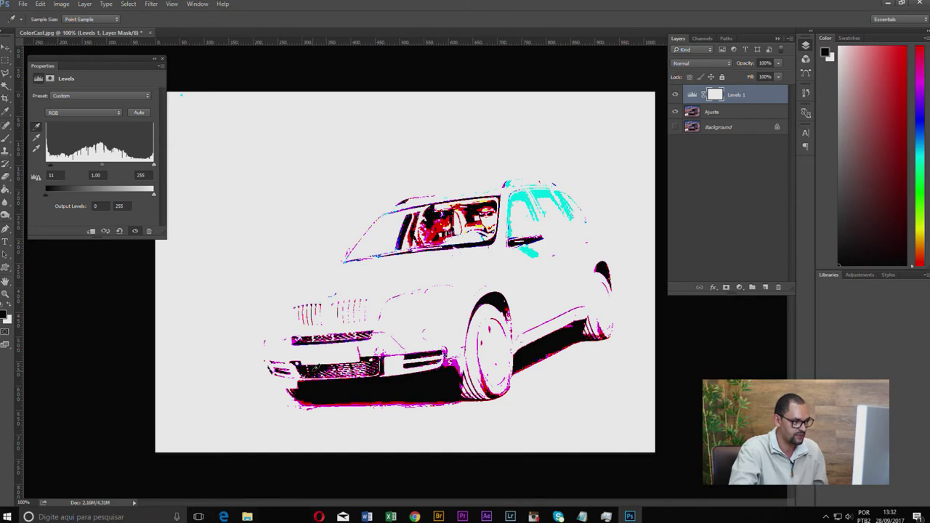
{"action": "left_click_drag", "start_coordinate": [51, 167], "coordinate": [46, 167]}
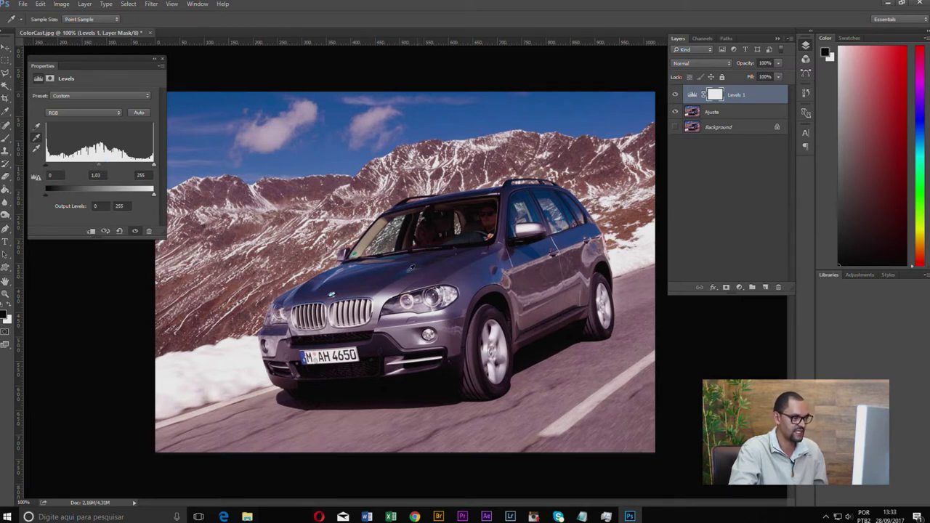
Raise the Levels midtone to 1.34, then hide Levels 1 to see the original cast.
{"action": "left_click", "coordinate": [103, 170]}
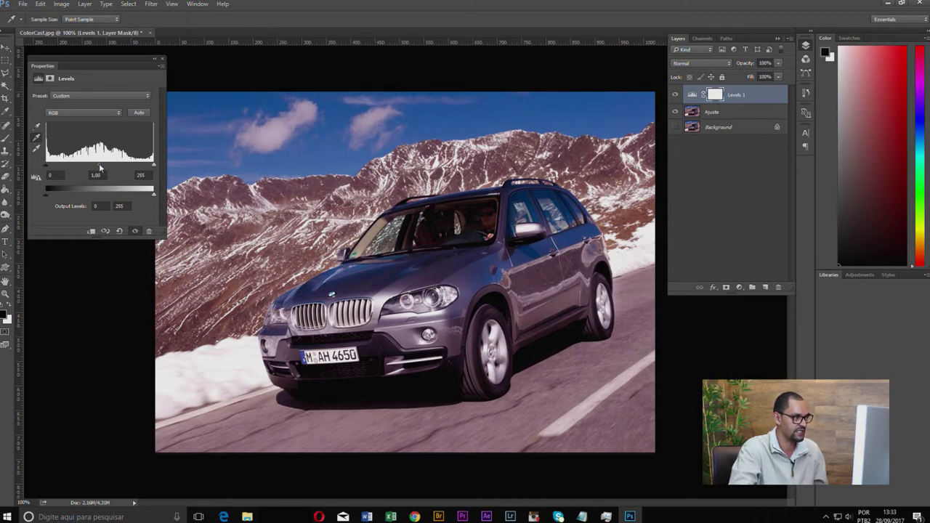
{"action": "left_click_drag", "start_coordinate": [99, 169], "coordinate": [96, 170]}
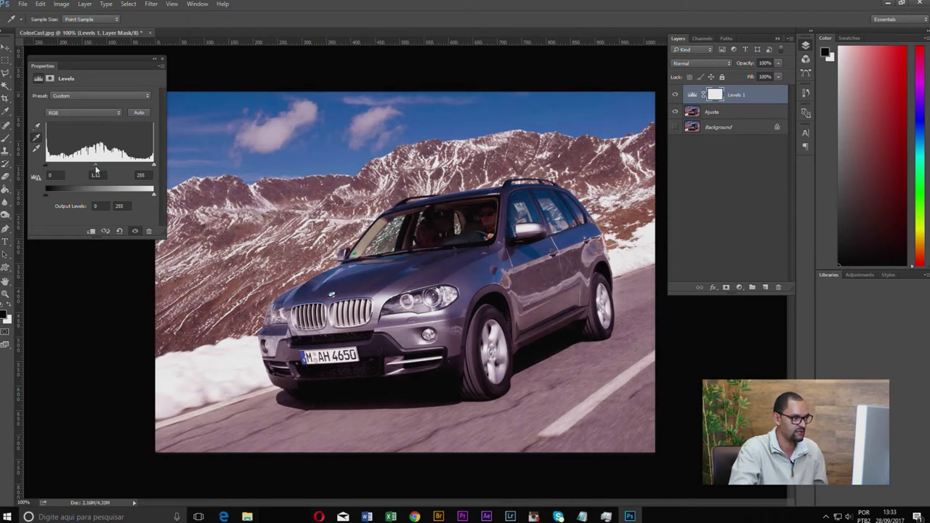
{"action": "left_click", "coordinate": [92, 169]}
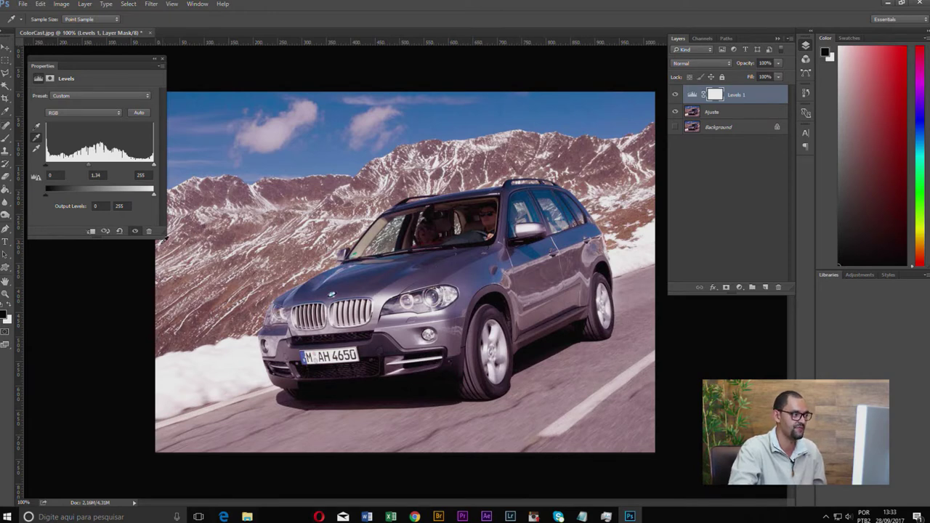
{"action": "left_click", "coordinate": [134, 232]}
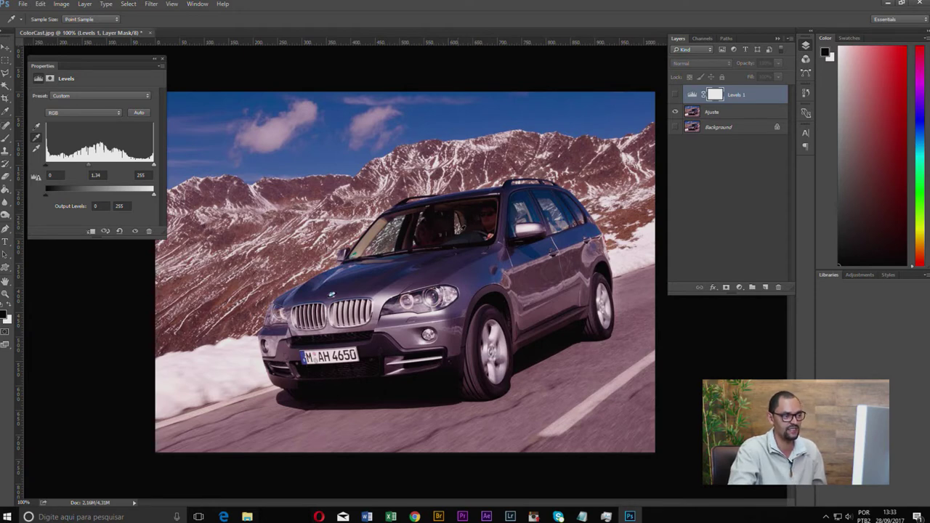
Compare before and after by toggling layer visibility, leaving Levels 1 on, and close Properties.
{"action": "left_click", "coordinate": [134, 231]}
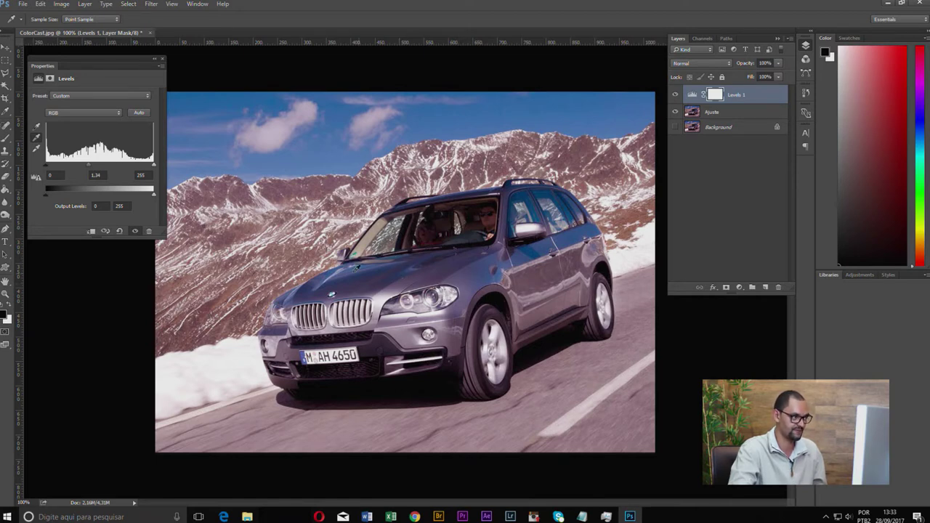
{"action": "left_click", "coordinate": [135, 231]}
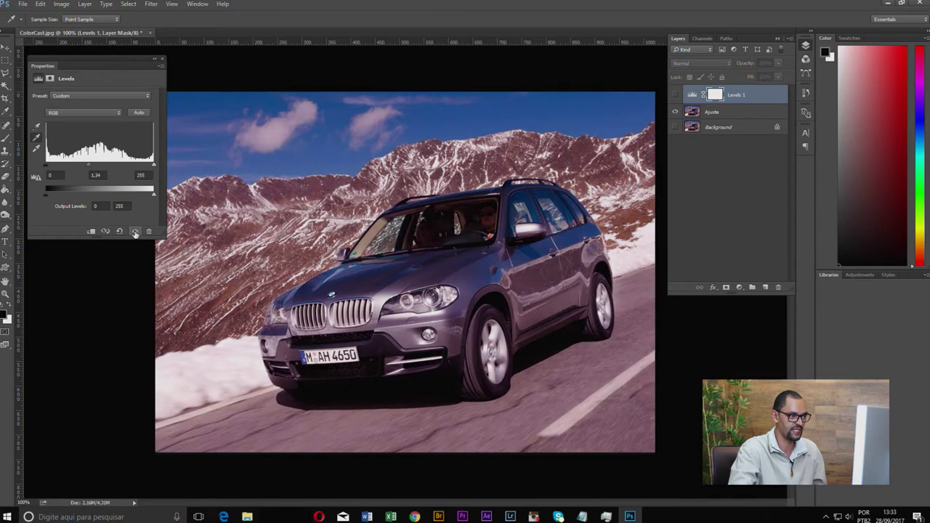
{"action": "left_click", "coordinate": [134, 231]}
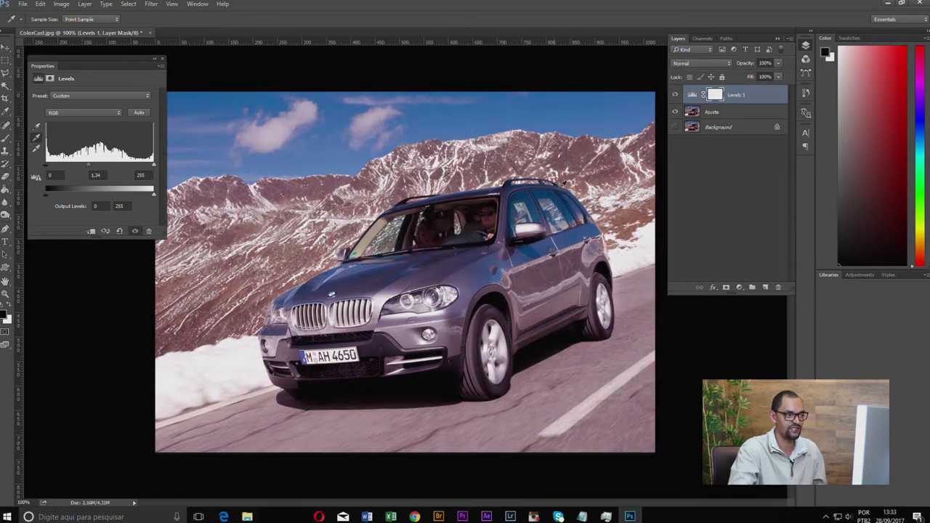
{"action": "left_click", "coordinate": [676, 127]}
{"action": "left_click", "coordinate": [675, 95]}
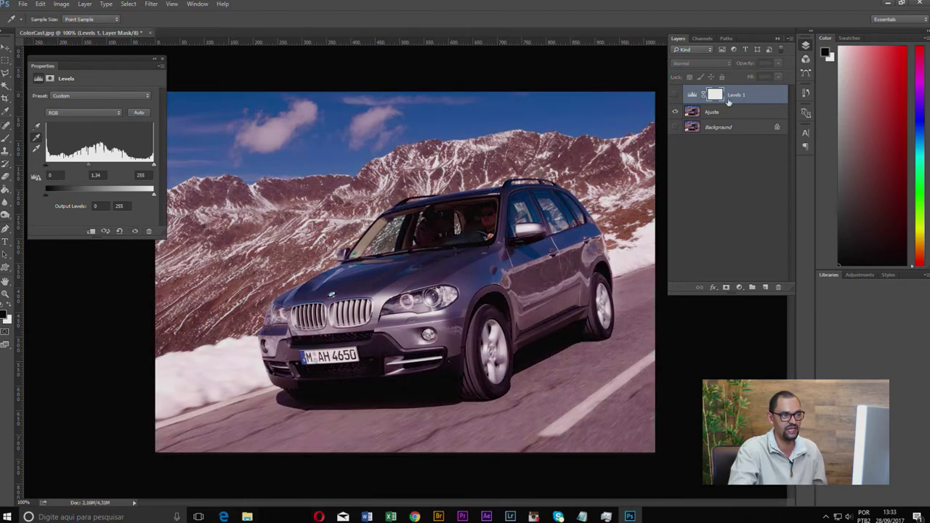
{"action": "left_click", "coordinate": [675, 95]}
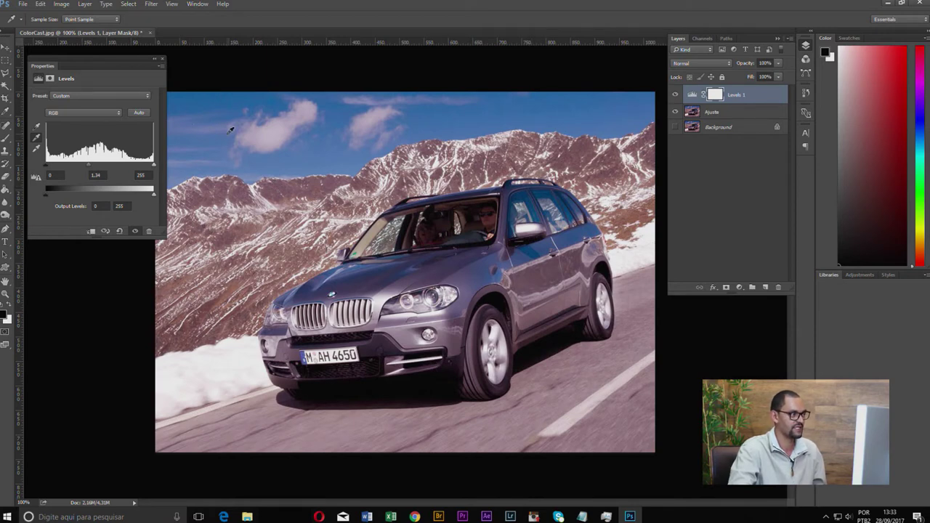
{"action": "left_click", "coordinate": [163, 59]}
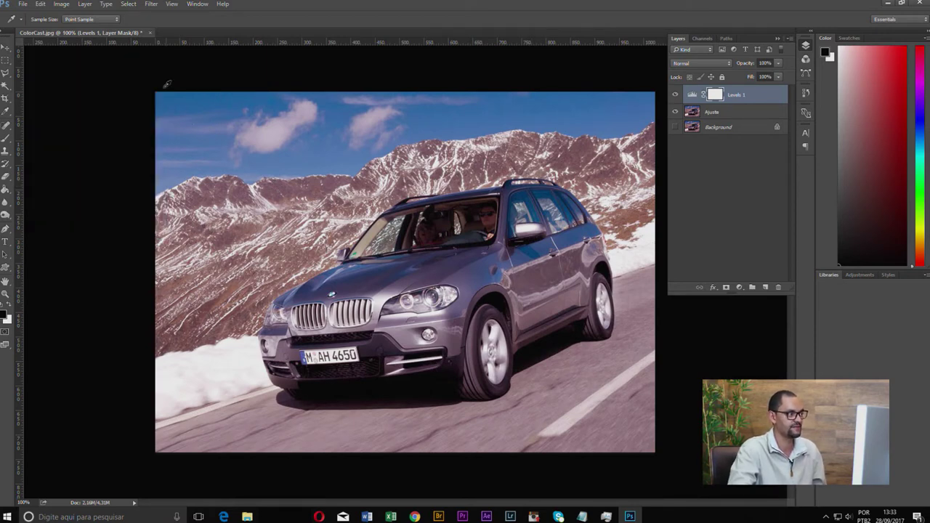
Open IMG_6442-contraste-0.jpg, the faded cat portrait, in a new document tab.
{"action": "left_click", "coordinate": [23, 6]}
{"action": "left_click", "coordinate": [33, 24]}
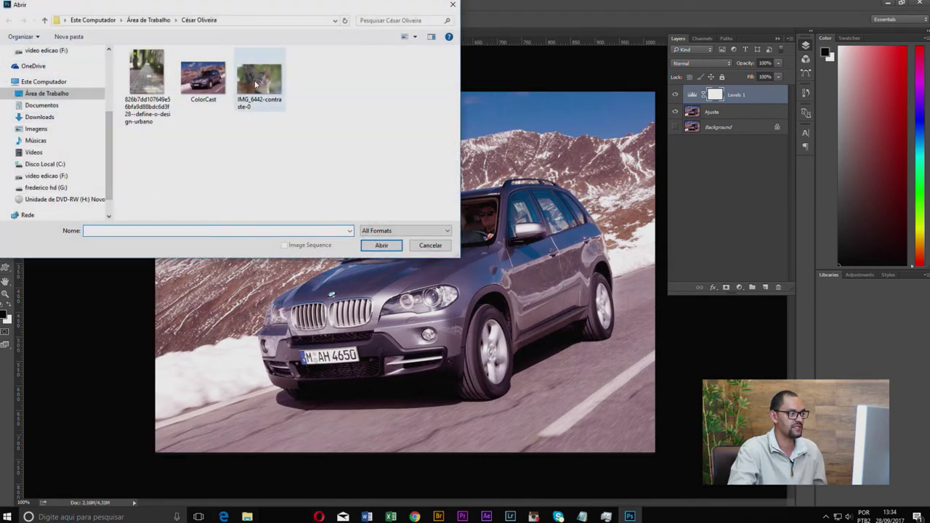
{"action": "left_click", "coordinate": [255, 85]}
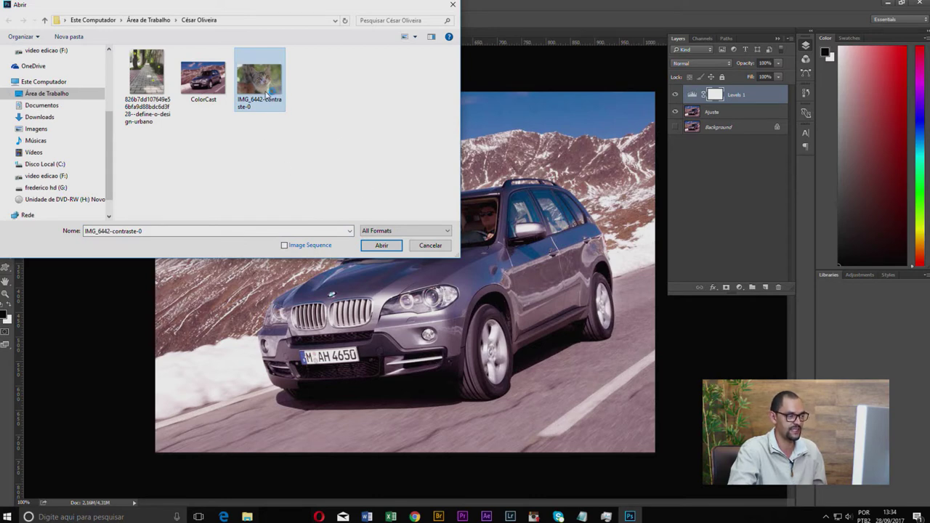
{"action": "left_click", "coordinate": [381, 245]}
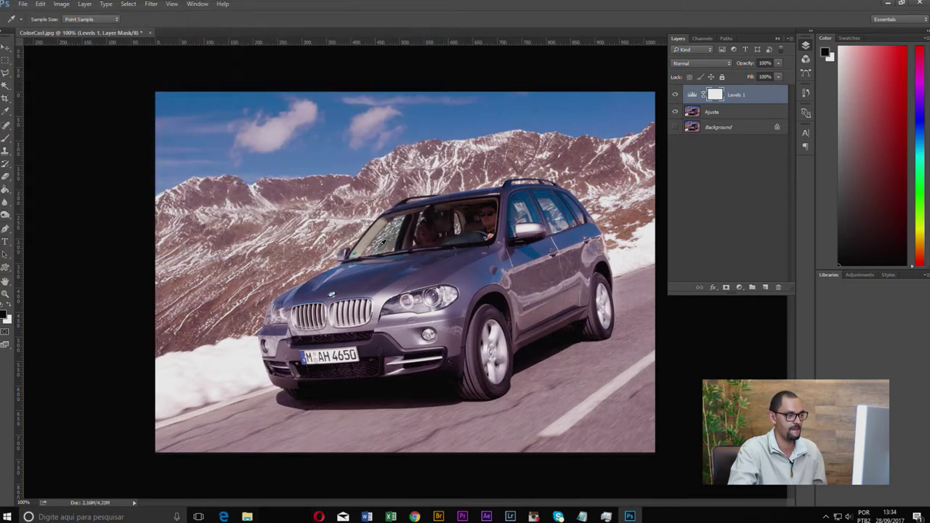
{"action": "scroll", "coordinate": [485, 283], "scroll_direction": "up", "scroll_amount": 2}
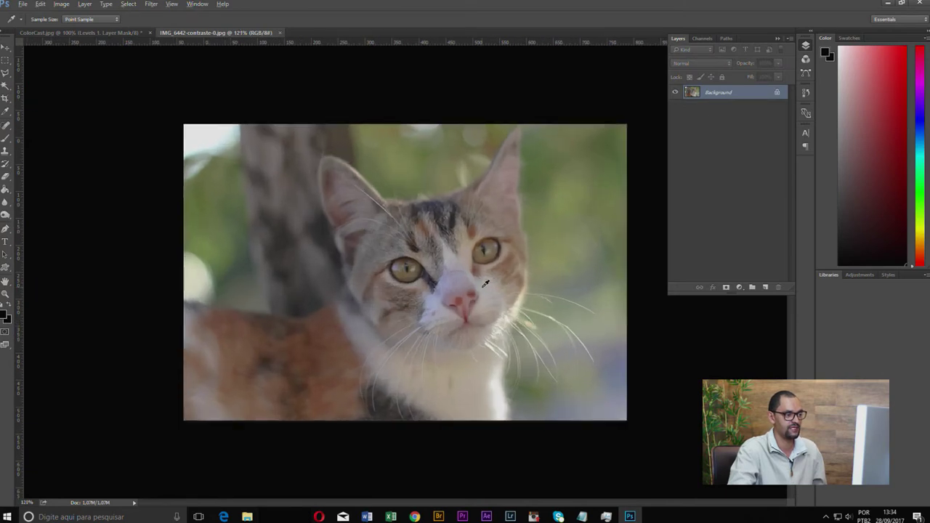
{"action": "scroll", "coordinate": [487, 284], "scroll_direction": "up", "scroll_amount": 1}
{"action": "scroll", "coordinate": [490, 285], "scroll_direction": "up", "scroll_amount": 1}
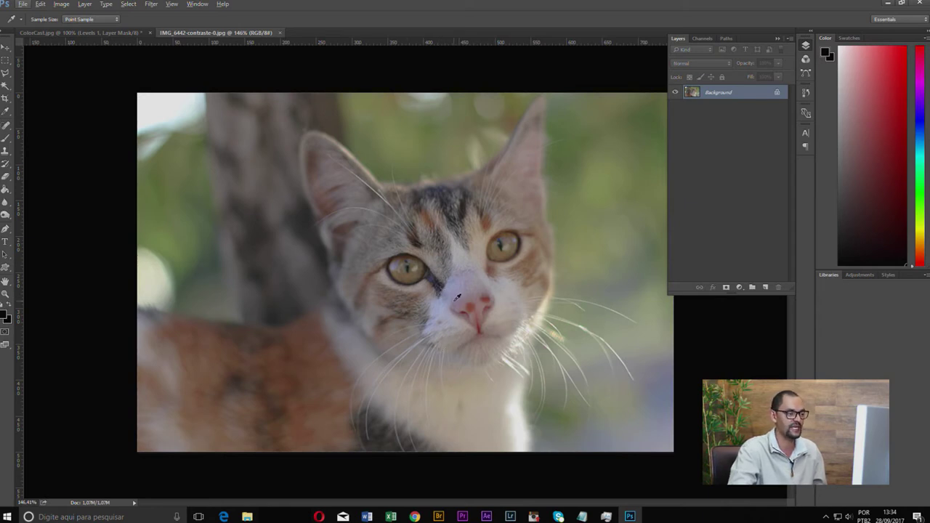
Duplicate the cat photo to a layer named 'Contraste' and hide the Background layer.
{"action": "double_click", "coordinate": [742, 99]}
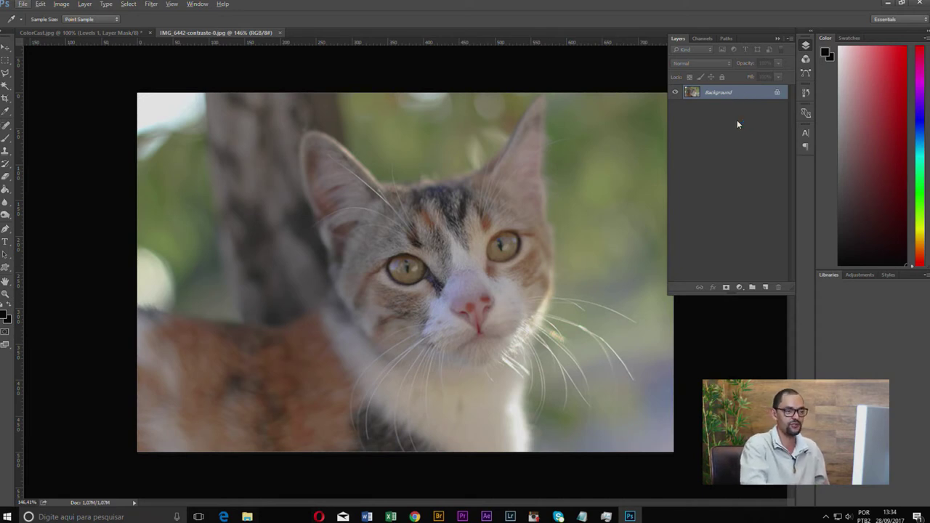
{"action": "key", "text": "ctrl+j"}
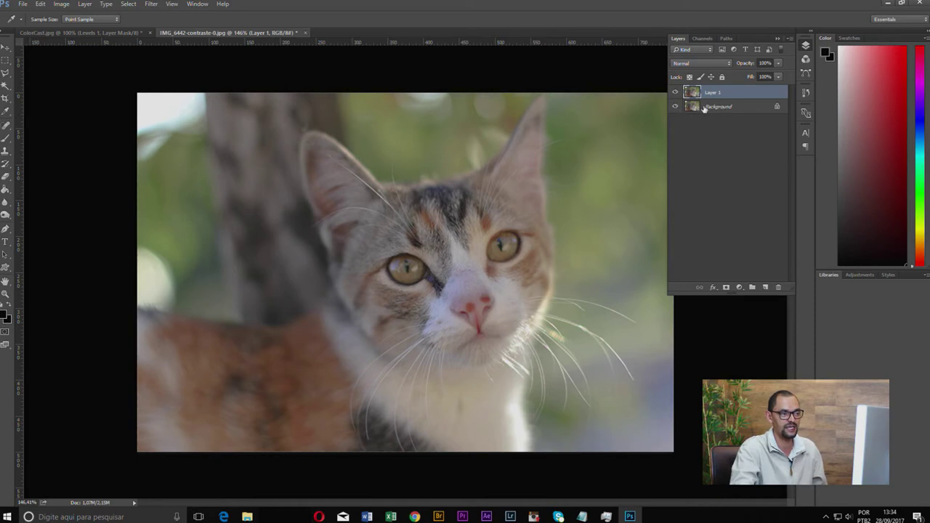
{"action": "left_click", "coordinate": [714, 109]}
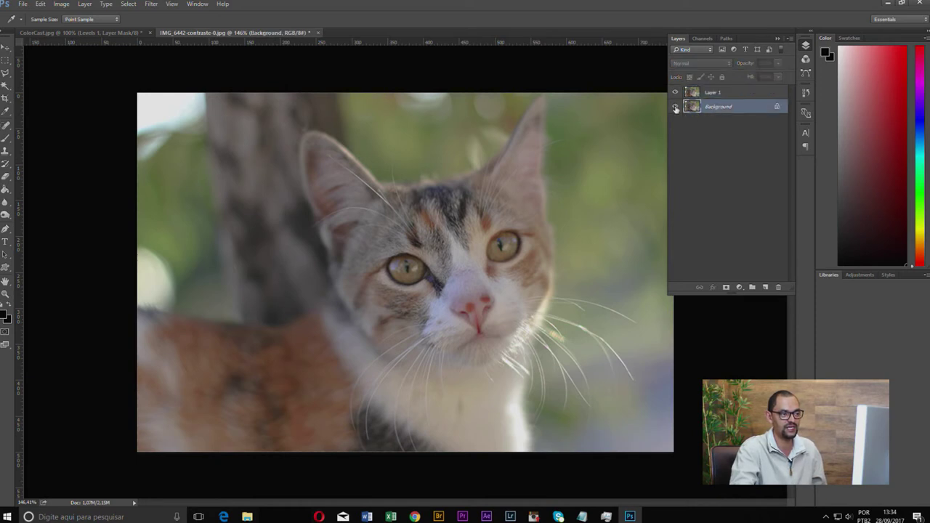
{"action": "left_click", "coordinate": [675, 106]}
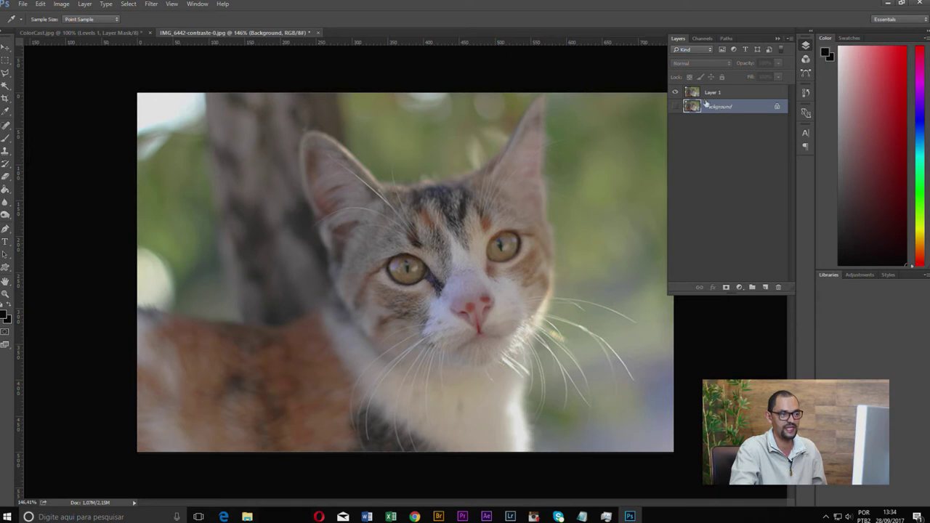
{"action": "left_click", "coordinate": [719, 93]}
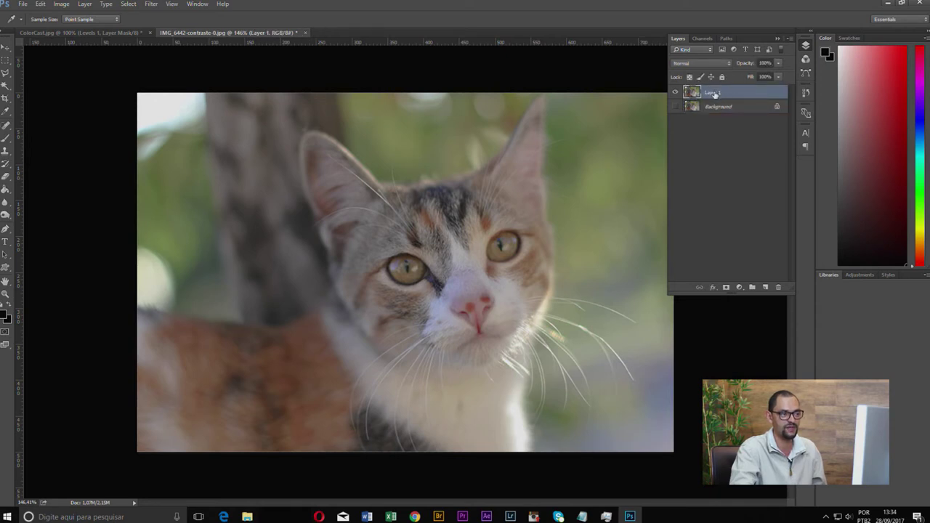
{"action": "double_click", "coordinate": [715, 94]}
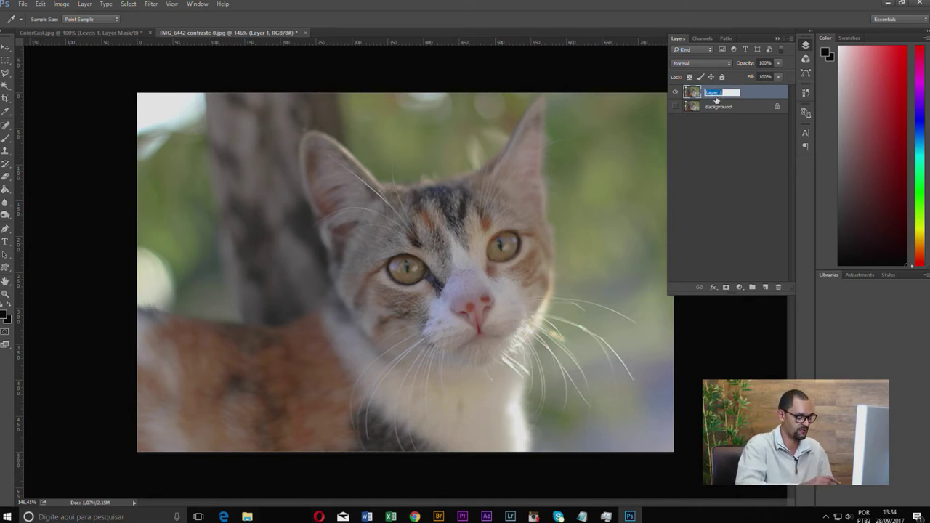
{"action": "type", "text": "Con"}
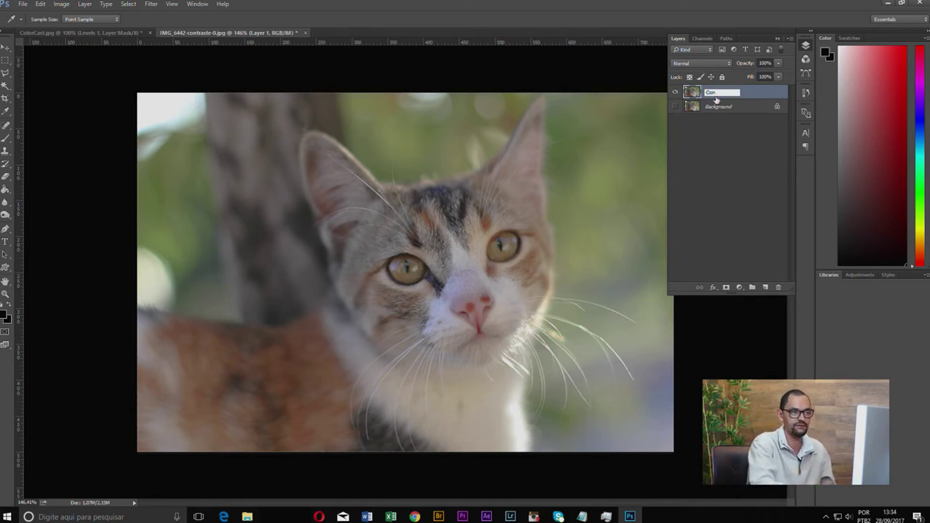
{"action": "type", "text": "traste"}
{"action": "key", "text": "Return"}
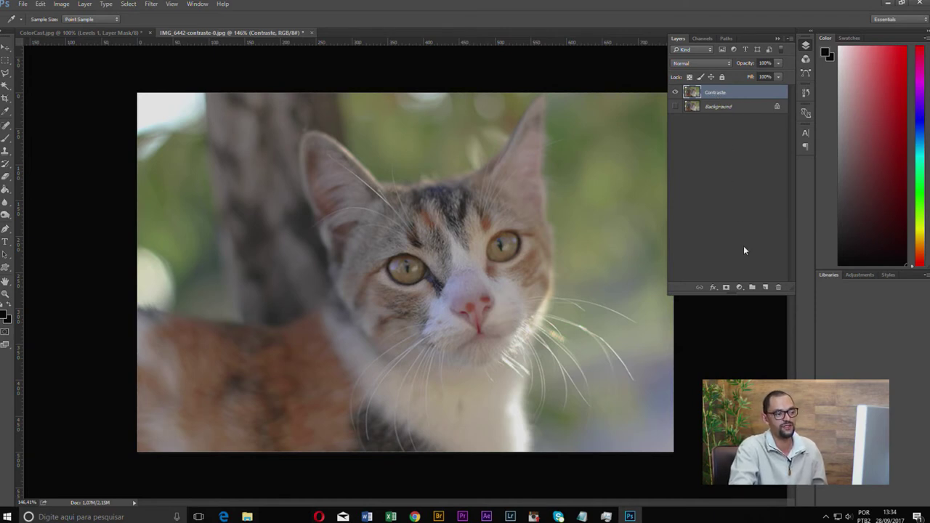
Add a Levels adjustment layer above Contraste and select its white-point eyedropper.
{"action": "left_click", "coordinate": [740, 288]}
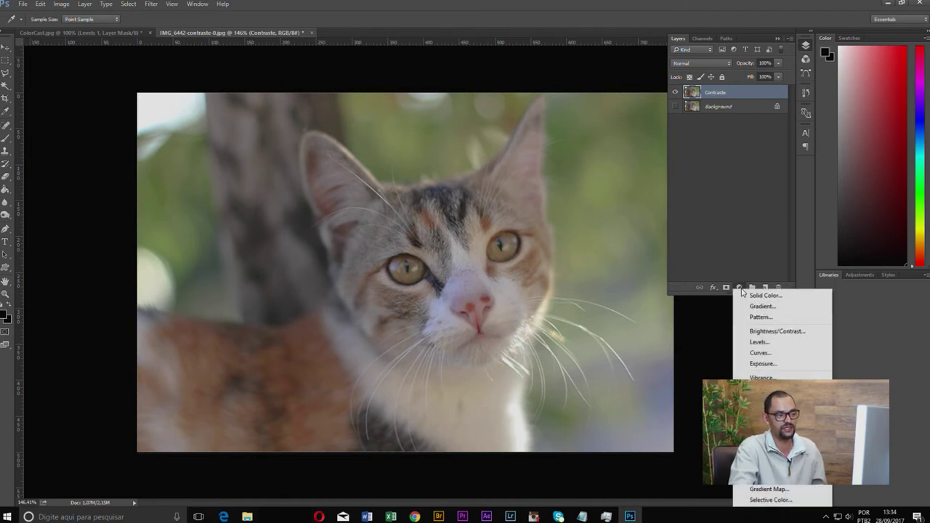
{"action": "left_click", "coordinate": [759, 341]}
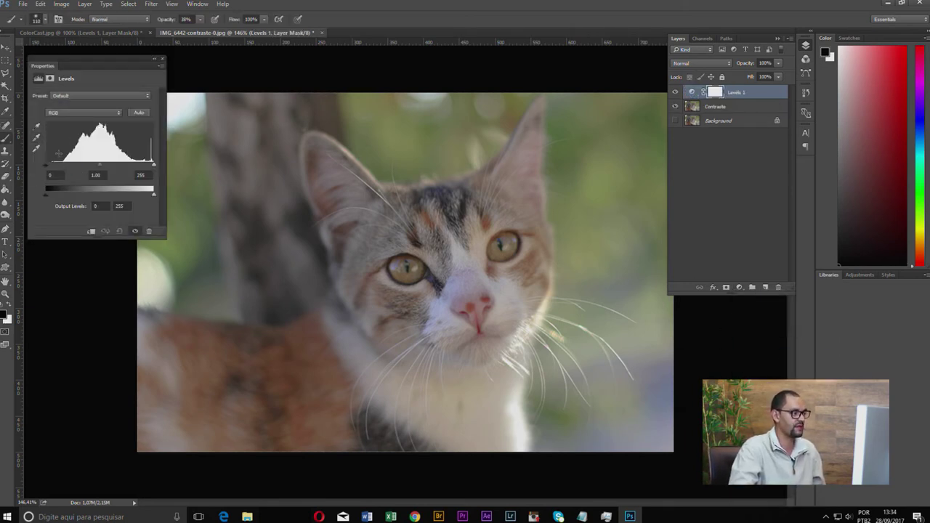
{"action": "left_click", "coordinate": [38, 149]}
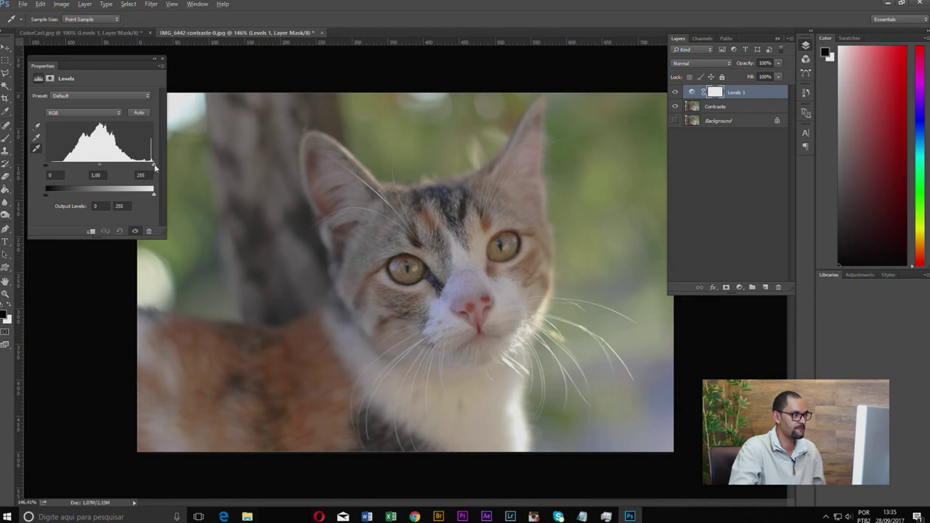
Preview highlight clipping with the Levels white input lowered to 247.
{"action": "left_click", "coordinate": [154, 166], "text": "alt"}
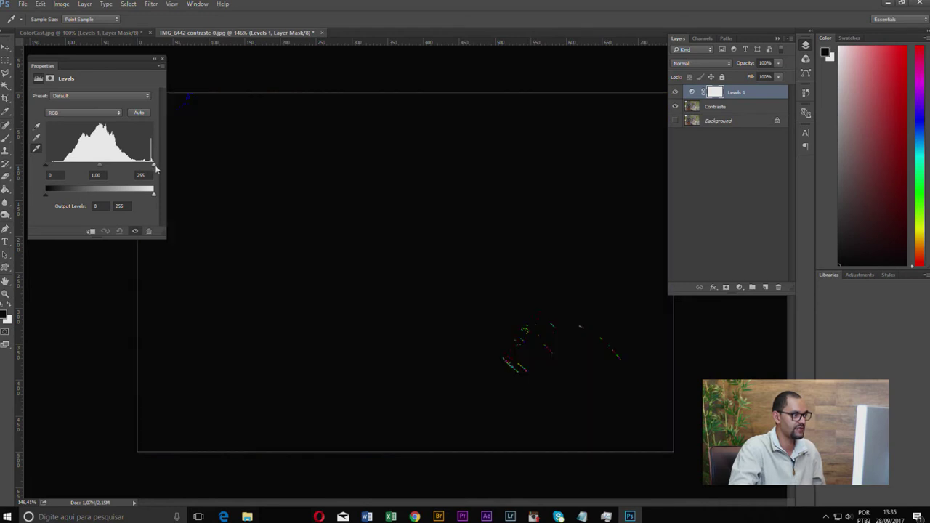
{"action": "left_click_drag", "start_coordinate": [155, 168], "coordinate": [154, 168]}
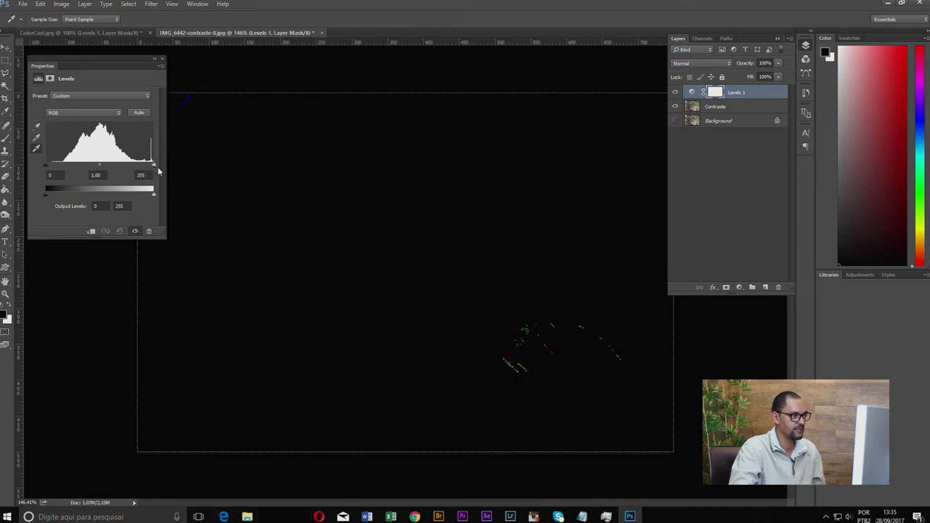
{"action": "left_click_drag", "start_coordinate": [137, 61], "coordinate": [106, 67]}
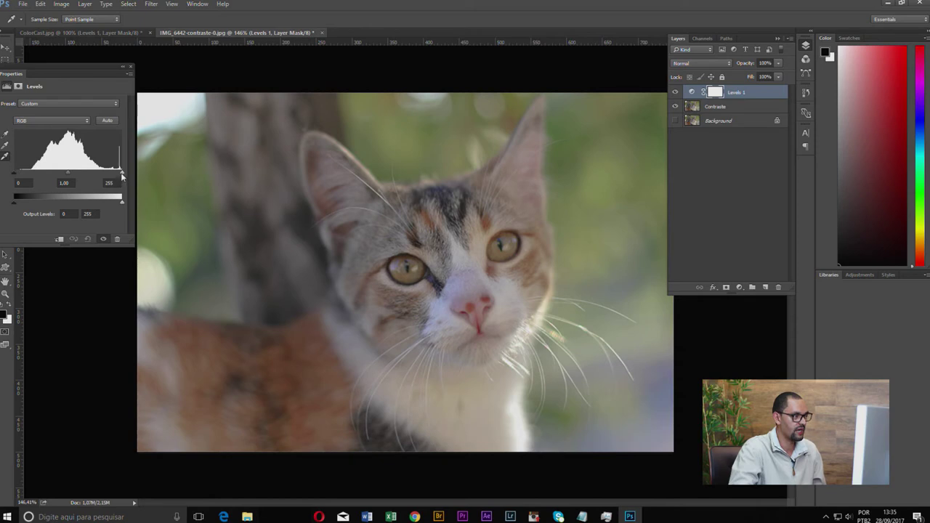
Alt-drag the white input down to 170 to view clipping, then reset it to 255.
{"action": "left_click_drag", "start_coordinate": [122, 176], "coordinate": [116, 177], "text": "alt"}
{"action": "key", "text": "alt"}
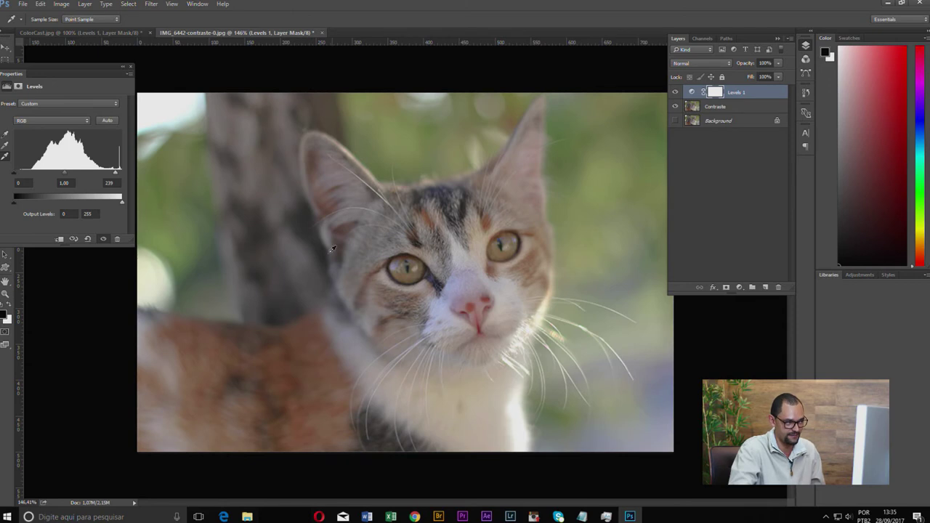
{"action": "left_click", "coordinate": [116, 175], "text": "alt"}
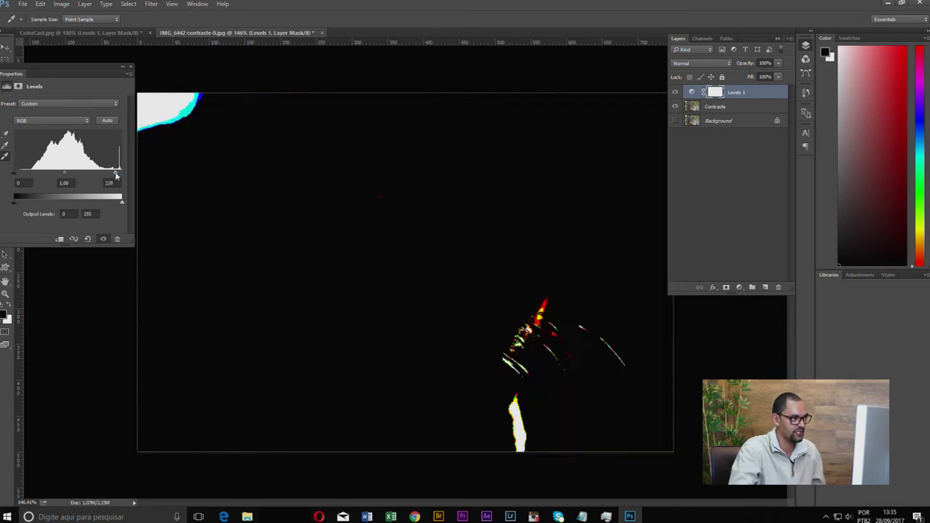
{"action": "left_click_drag", "start_coordinate": [116, 176], "coordinate": [88, 185]}
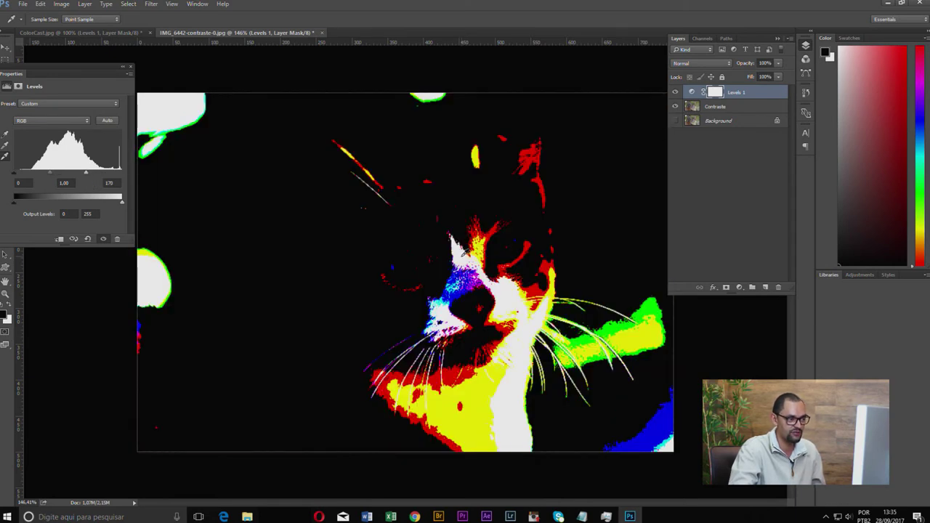
{"action": "left_click", "coordinate": [464, 252]}
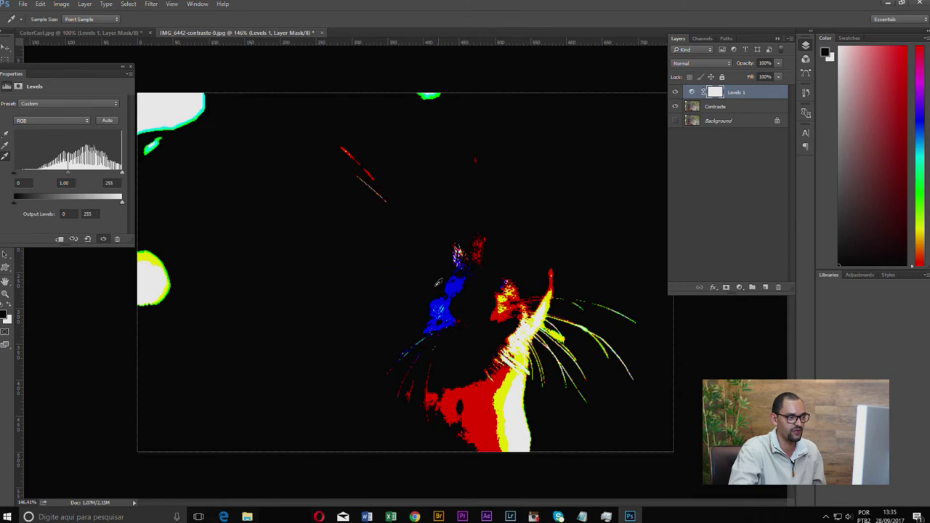
{"action": "left_click", "coordinate": [436, 281]}
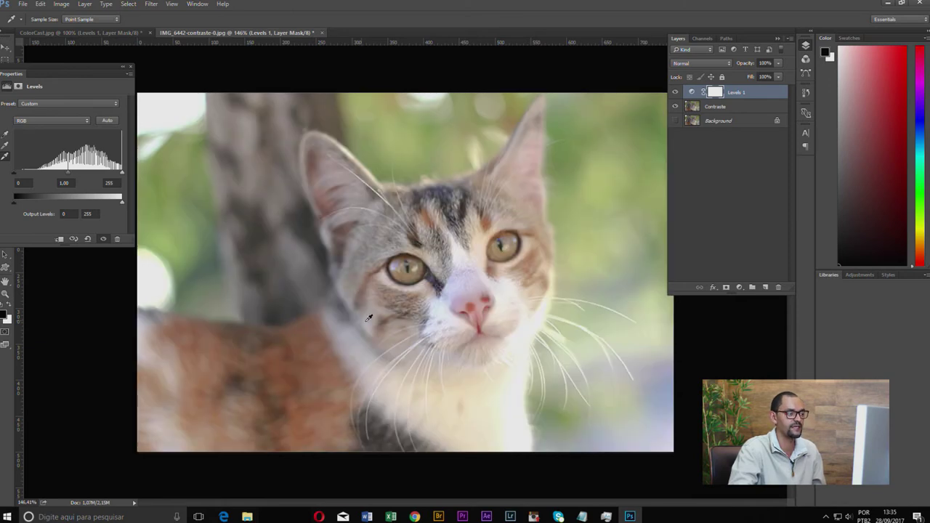
Pick the black-point eyedropper and Alt-drag the black input to preview shadow clipping, returning it to 0.
{"action": "left_click", "coordinate": [7, 135]}
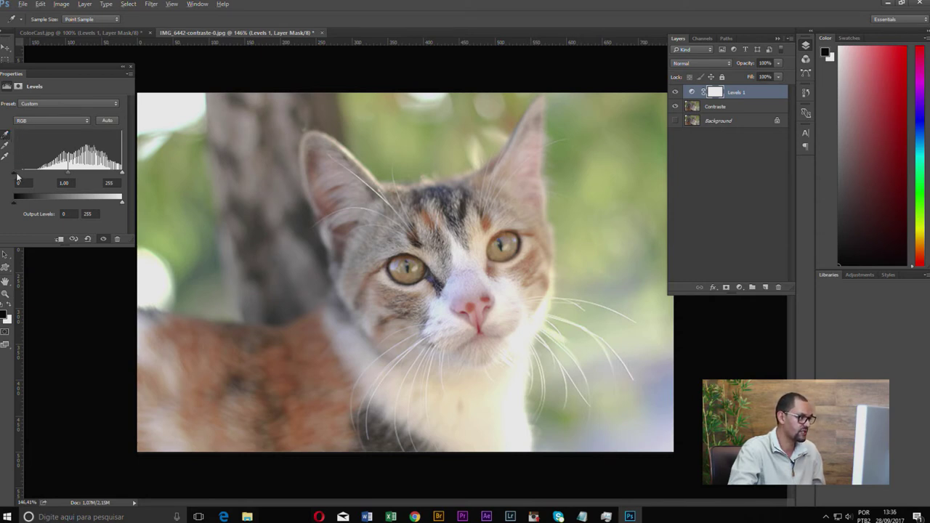
{"action": "key", "text": "alt"}
{"action": "left_click_drag", "start_coordinate": [15, 175], "coordinate": [51, 175]}
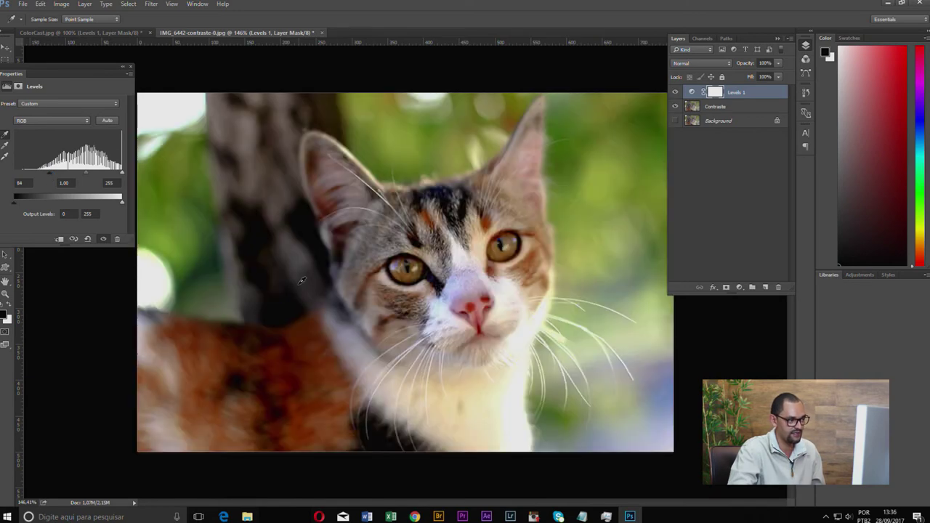
{"action": "key", "text": "alt"}
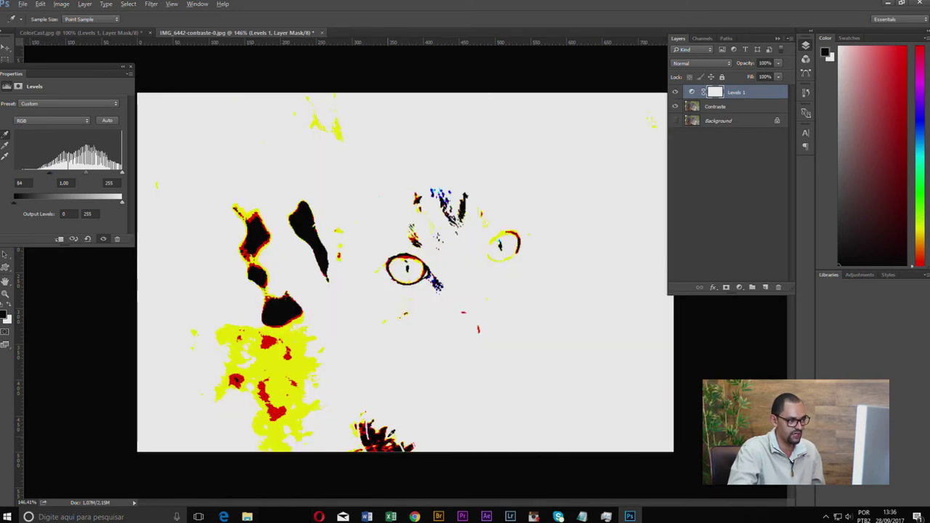
{"action": "left_click_drag", "start_coordinate": [49, 172], "coordinate": [15, 172]}
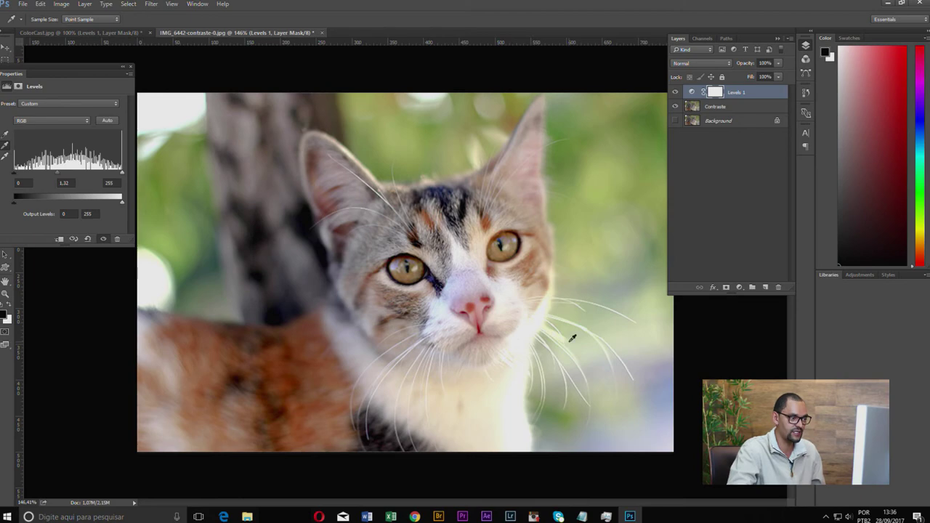
{"action": "left_click", "coordinate": [103, 239]}
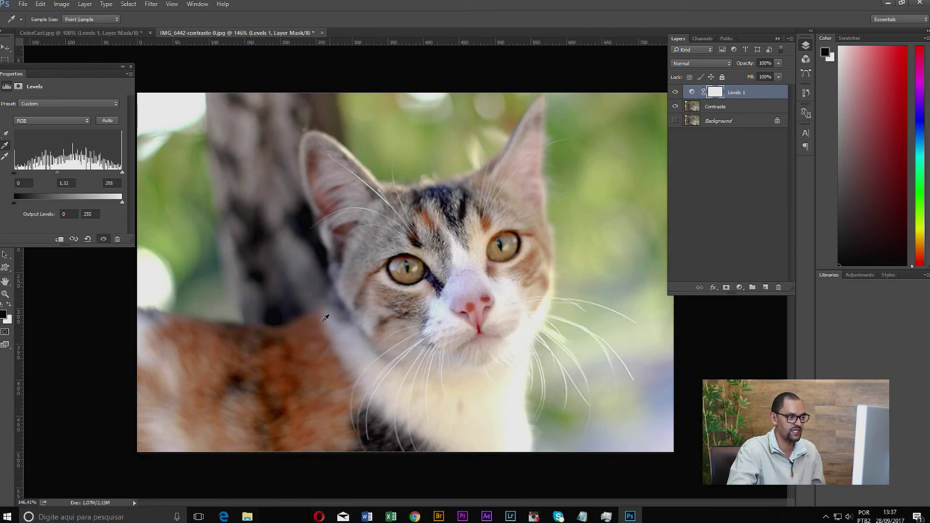
{"action": "left_click", "coordinate": [102, 239]}
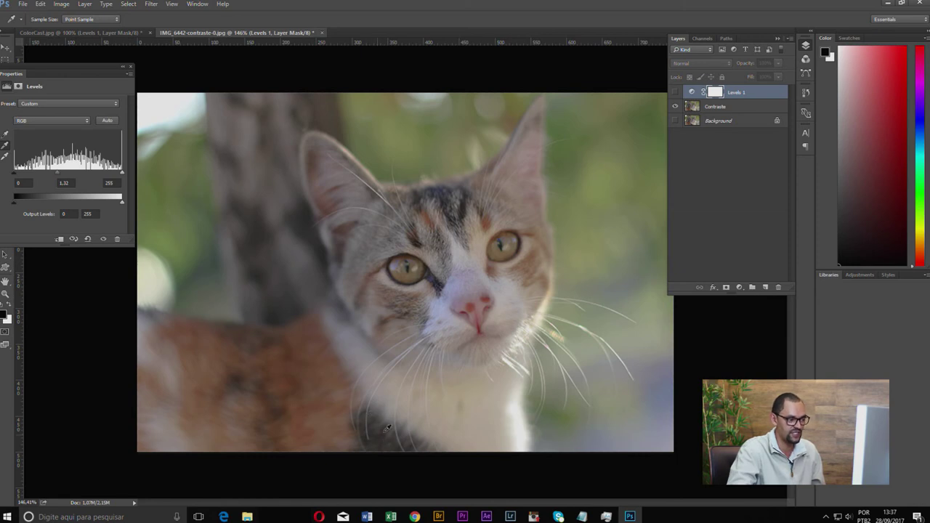
{"action": "left_click", "coordinate": [102, 239]}
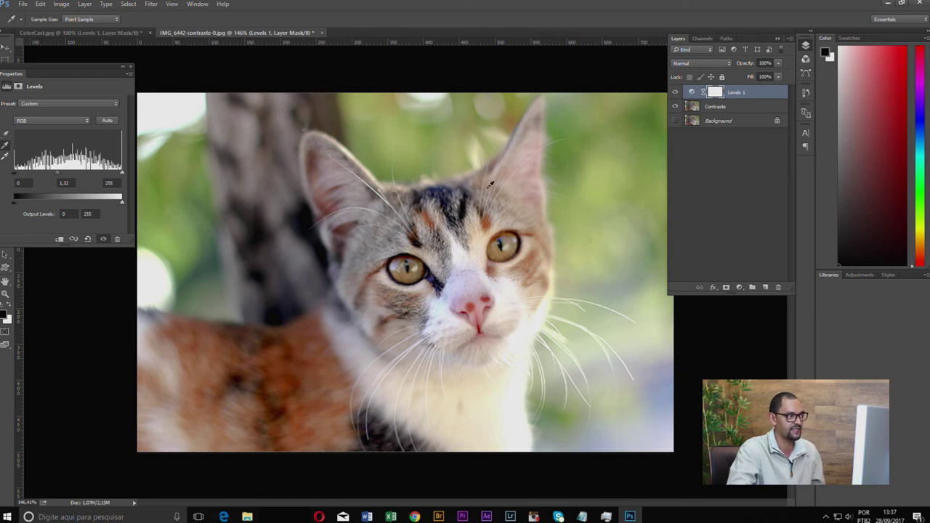
Target the Levels 1 mask with the Brush tool at 40% opacity and close the Levels properties.
{"action": "left_click_drag", "start_coordinate": [86, 71], "coordinate": [241, 71]}
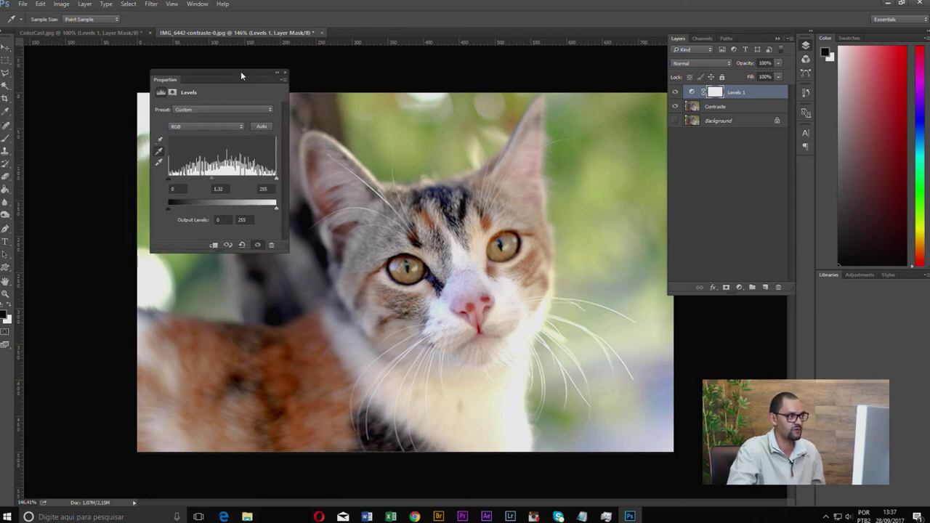
{"action": "key", "text": "b"}
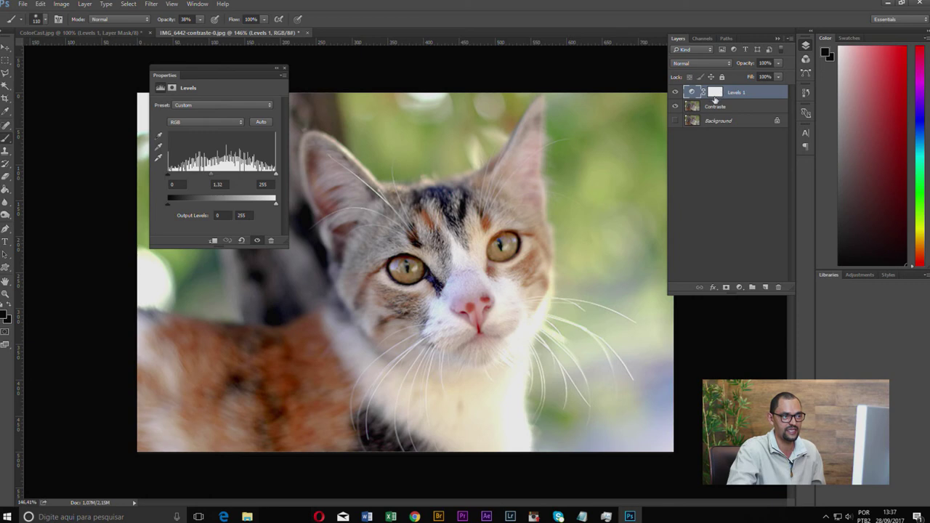
{"action": "left_click", "coordinate": [716, 93]}
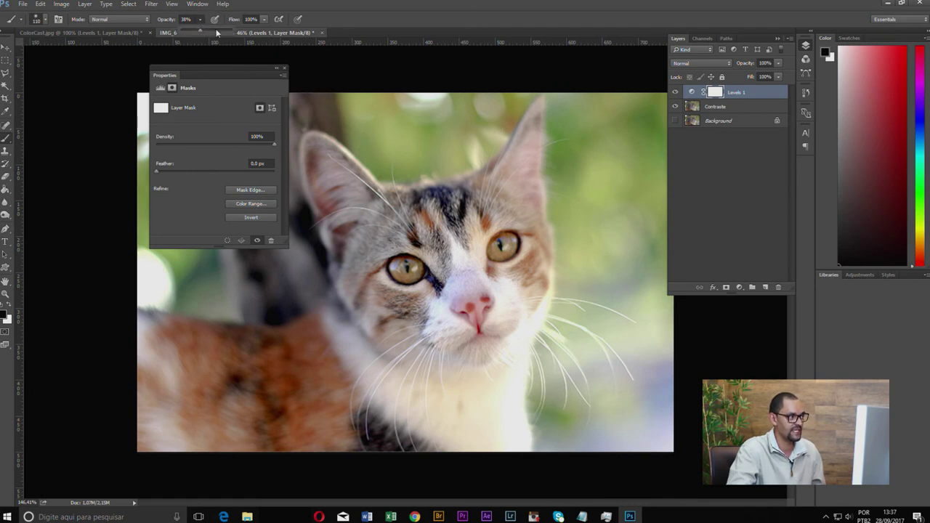
{"action": "key", "text": "0"}
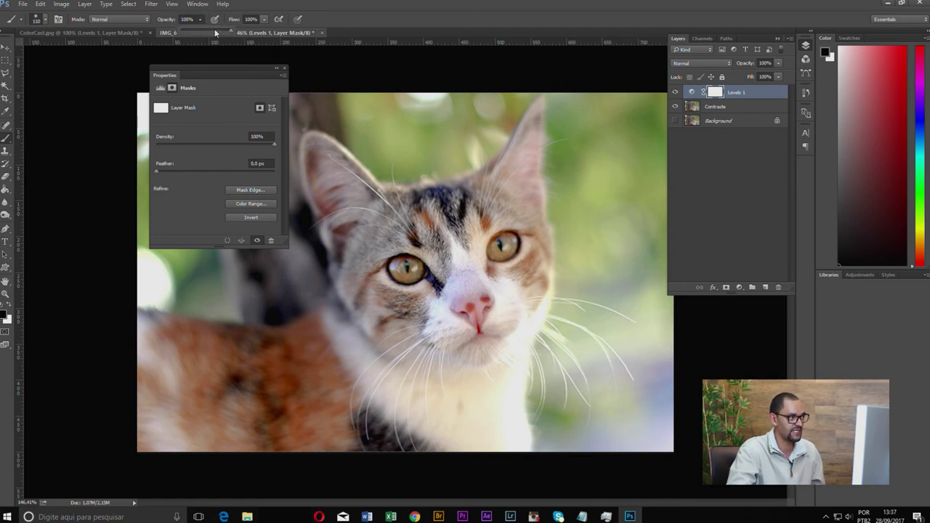
{"action": "left_click_drag", "start_coordinate": [231, 34], "coordinate": [200, 33]}
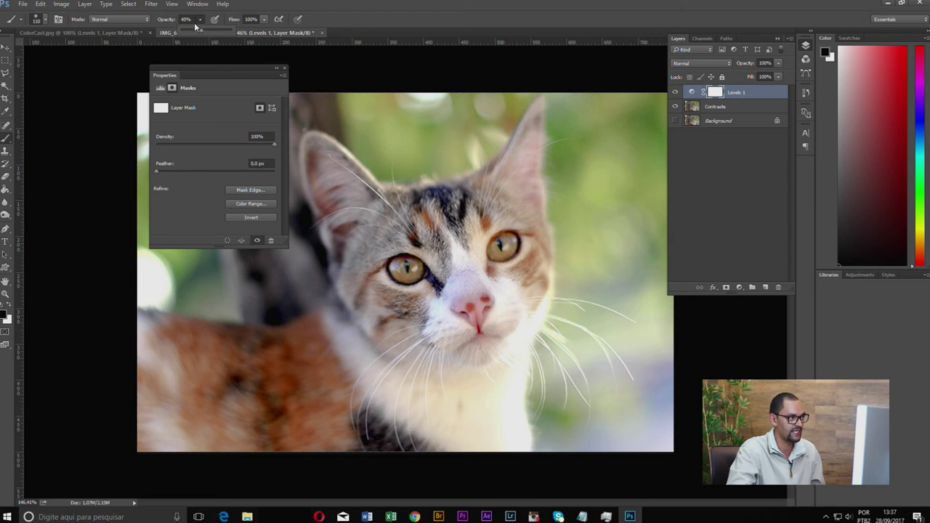
{"action": "left_click", "coordinate": [285, 67]}
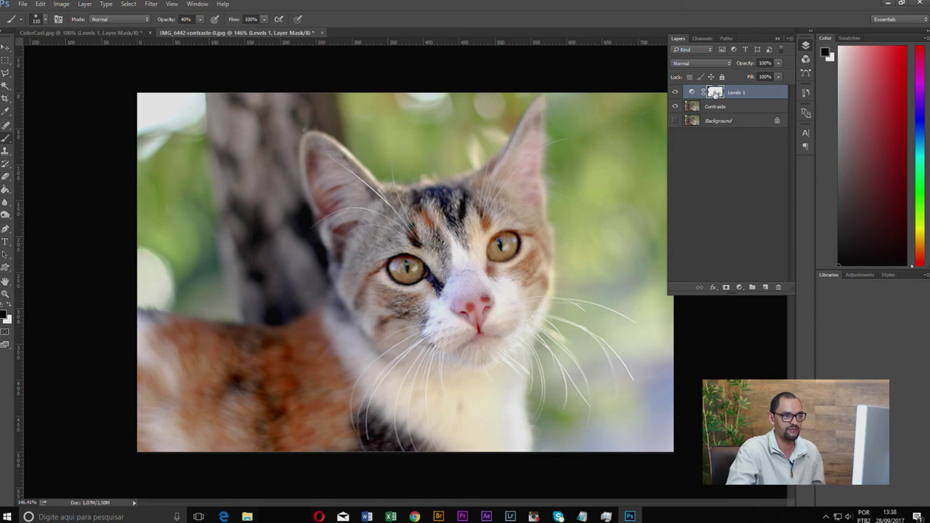
Toggle the Levels 1 mask and layer visibility off and on to compare the effect.
{"action": "left_click", "coordinate": [716, 93], "text": "shift"}
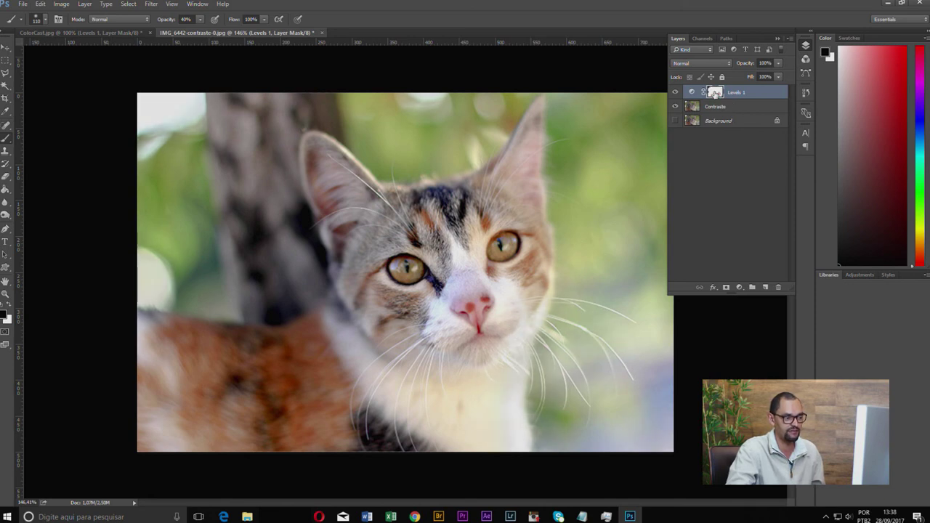
{"action": "left_click", "coordinate": [716, 94], "text": "shift"}
{"action": "left_click", "coordinate": [716, 93], "text": "shift"}
{"action": "left_click", "coordinate": [675, 92]}
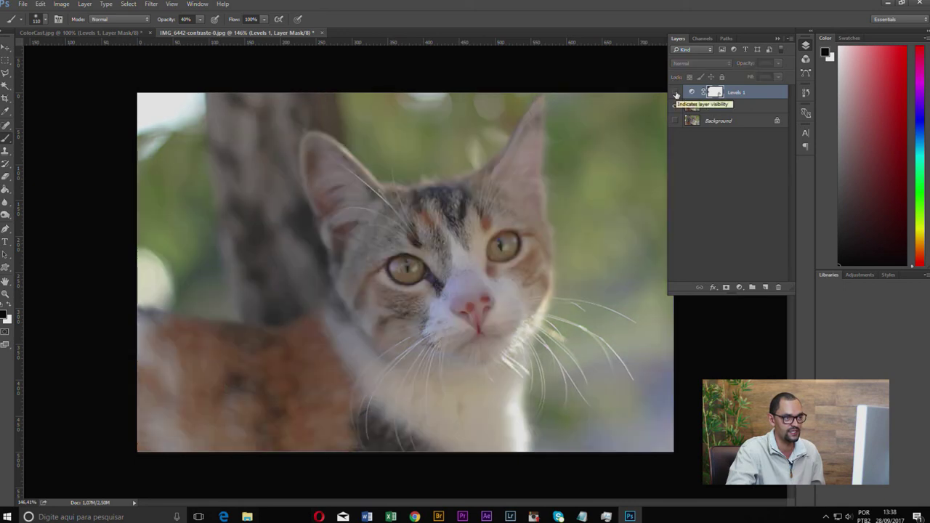
{"action": "left_click", "coordinate": [676, 92]}
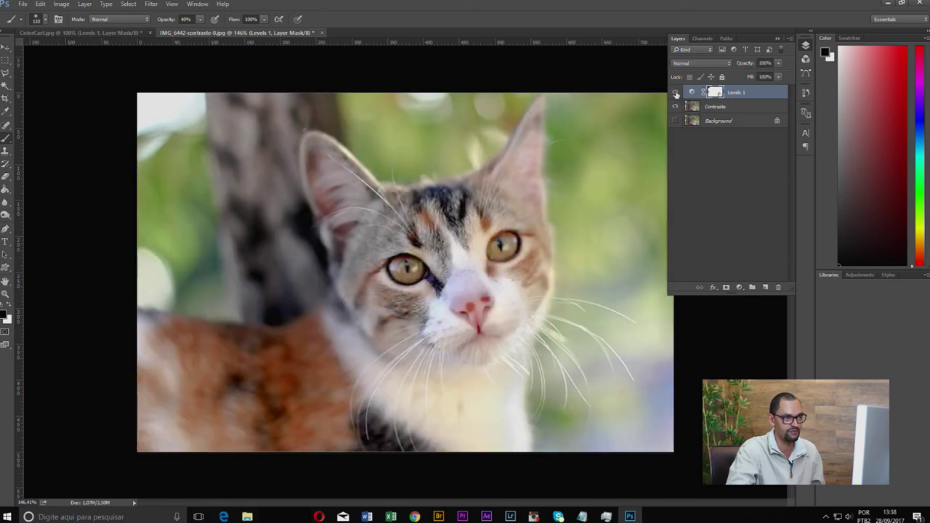
Lower the Levels 1 layer opacity to 83%, compare the result, and close the layers list.
{"action": "left_click", "coordinate": [756, 94]}
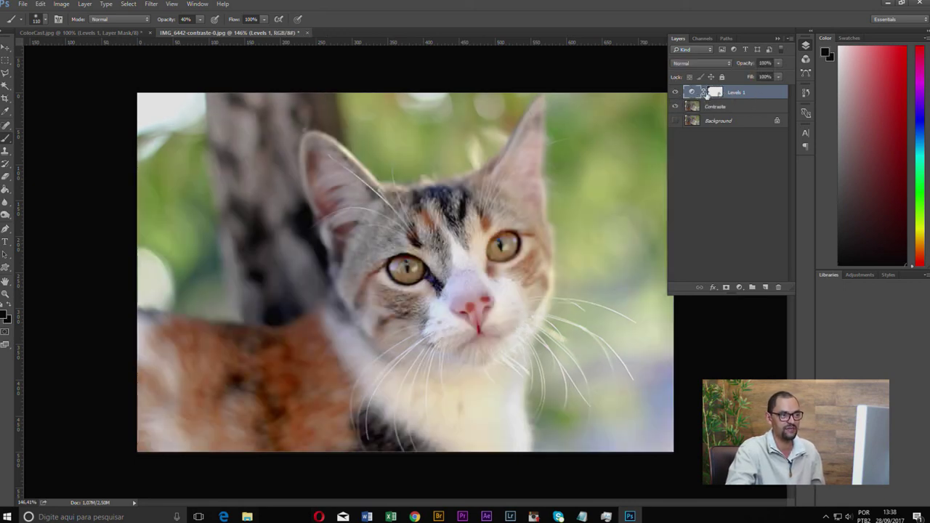
{"action": "left_click", "coordinate": [777, 63]}
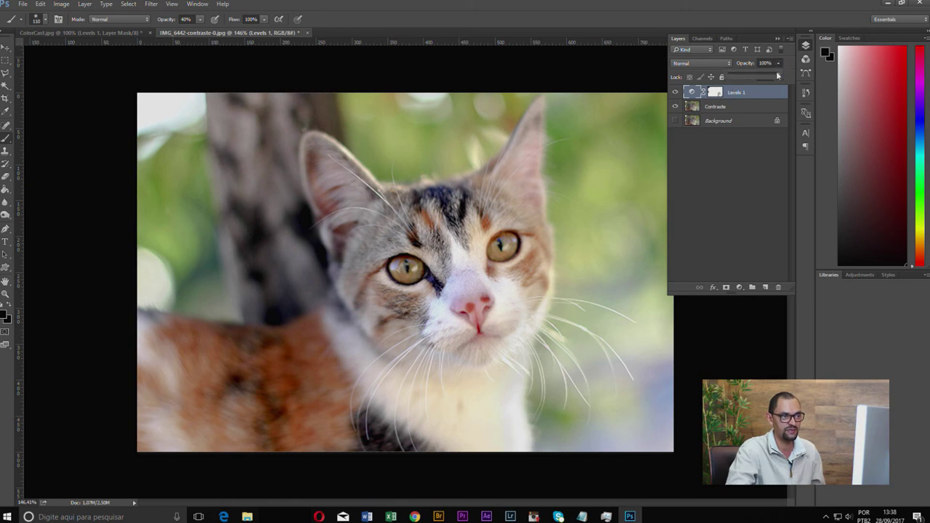
{"action": "left_click_drag", "start_coordinate": [779, 77], "coordinate": [772, 77]}
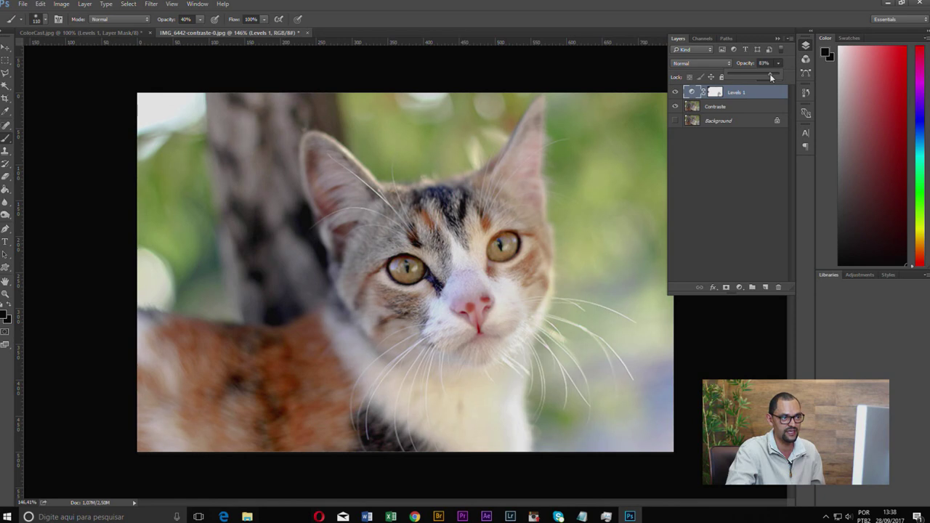
{"action": "left_click", "coordinate": [735, 99]}
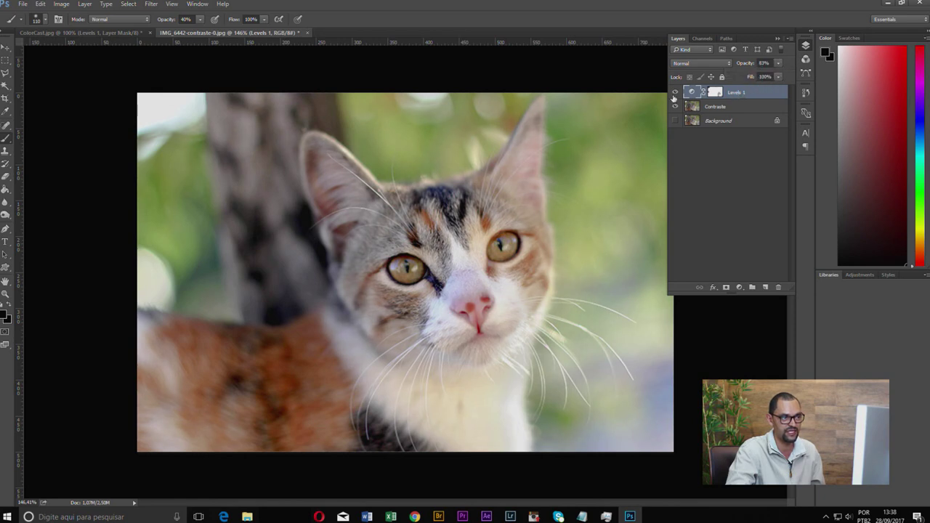
{"action": "left_click", "coordinate": [676, 93]}
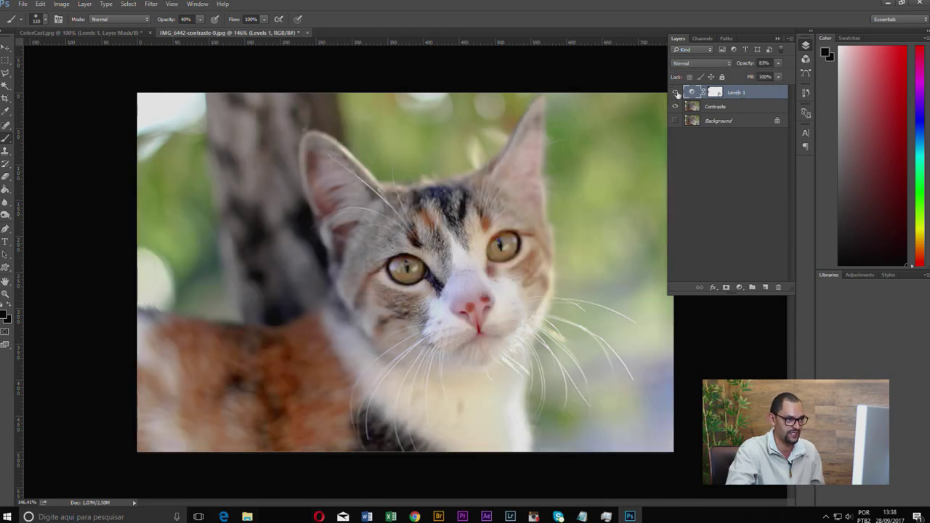
{"action": "left_click", "coordinate": [778, 38]}
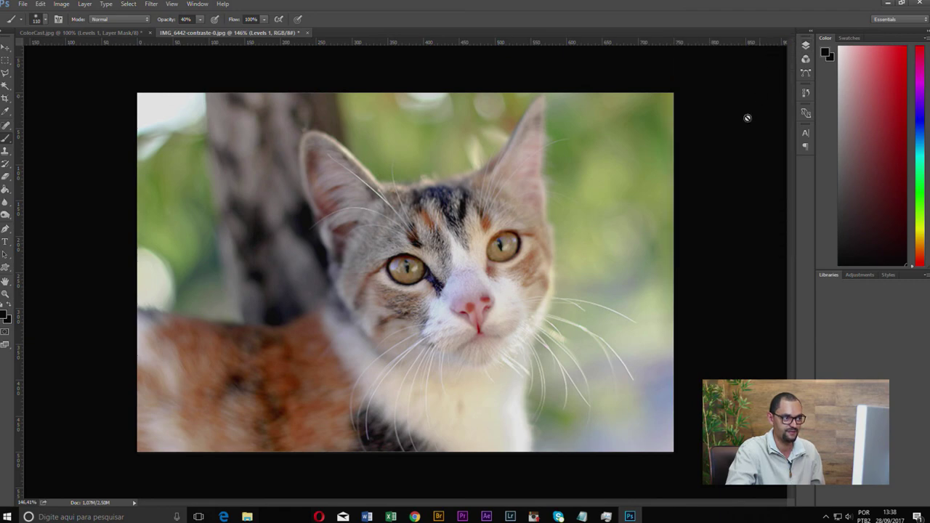